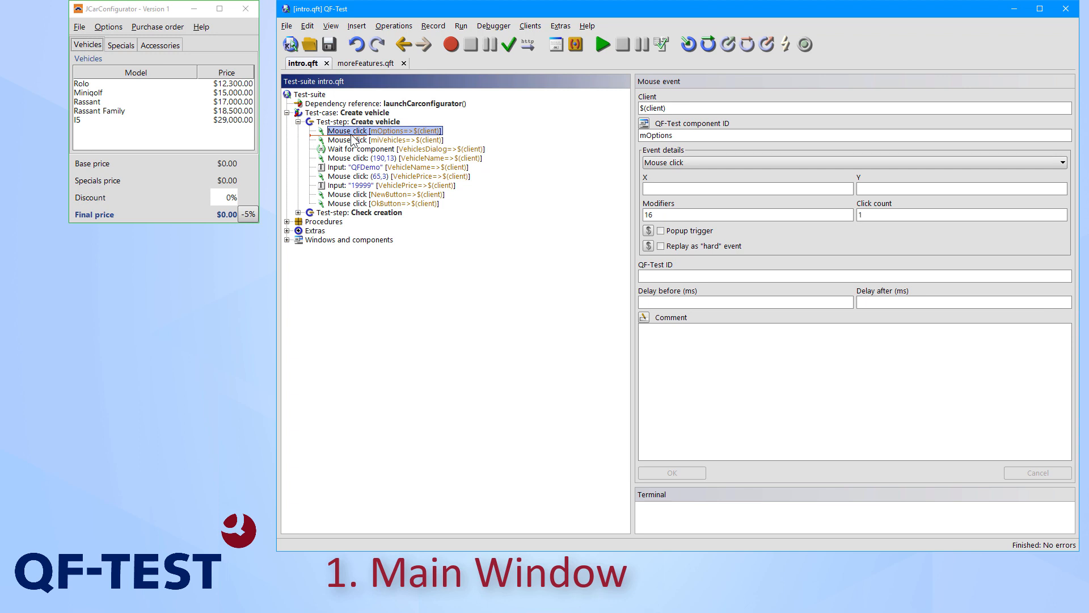
Examine the text check inside the Check creation test-step and collapse the Create vehicle test-case
{"action": "left_click", "coordinate": [298, 212]}
{"action": "left_click", "coordinate": [353, 223]}
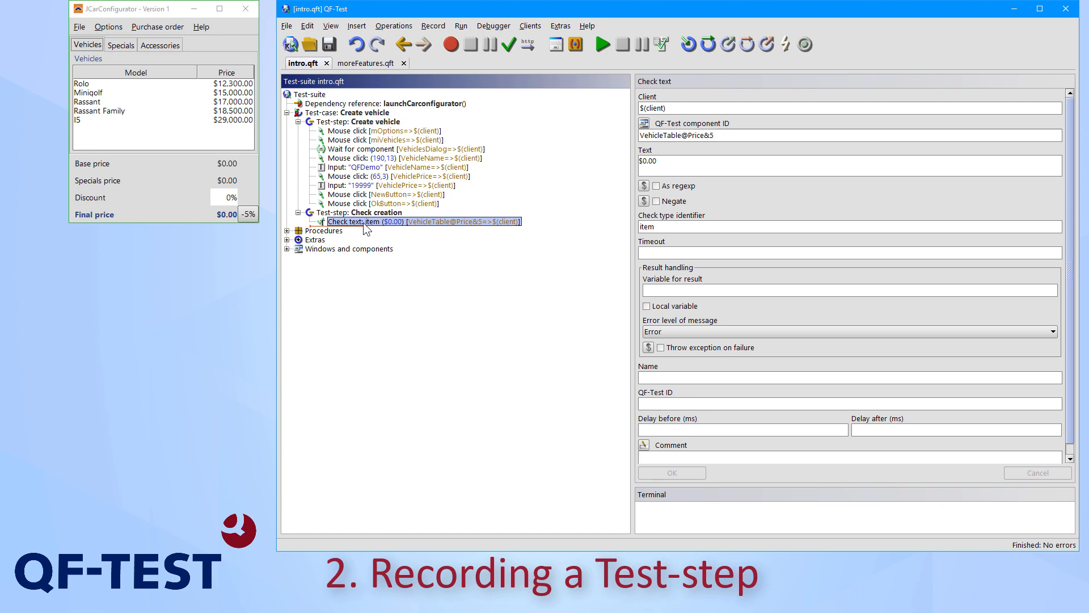
{"action": "left_click", "coordinate": [287, 112]}
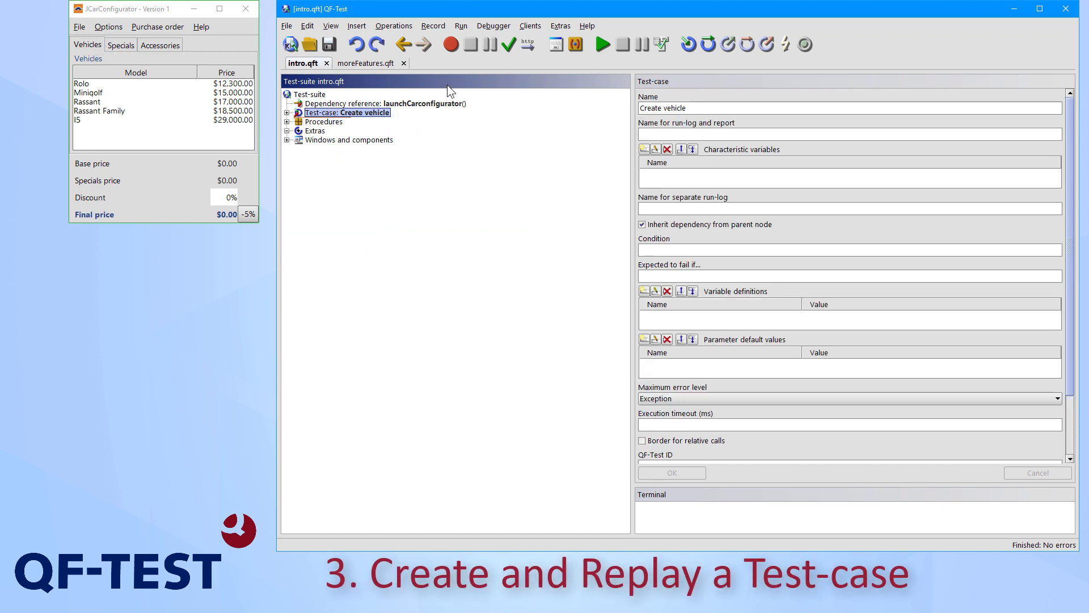
Start recording and, in JCarConfigurator, select the Minigolf model and apply the 5% discount
{"action": "left_click", "coordinate": [451, 49]}
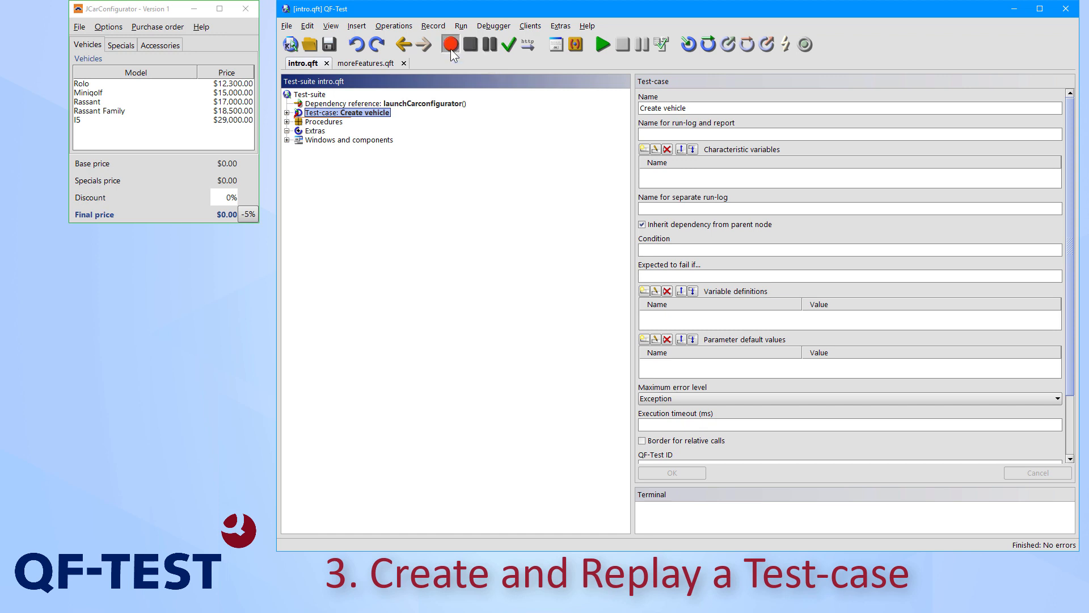
{"action": "left_click", "coordinate": [143, 13]}
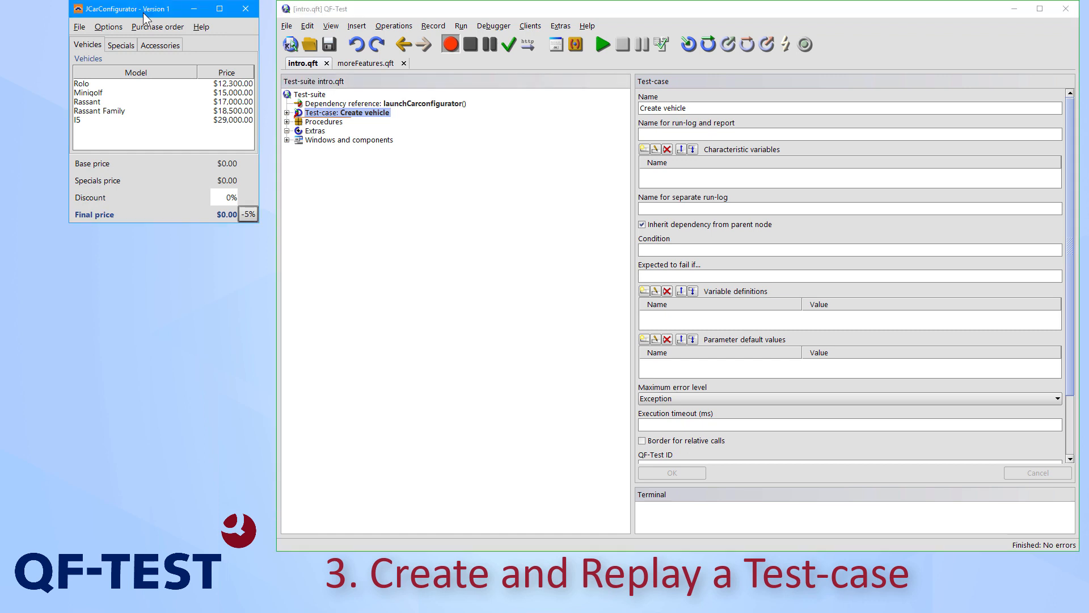
{"action": "left_click", "coordinate": [94, 94]}
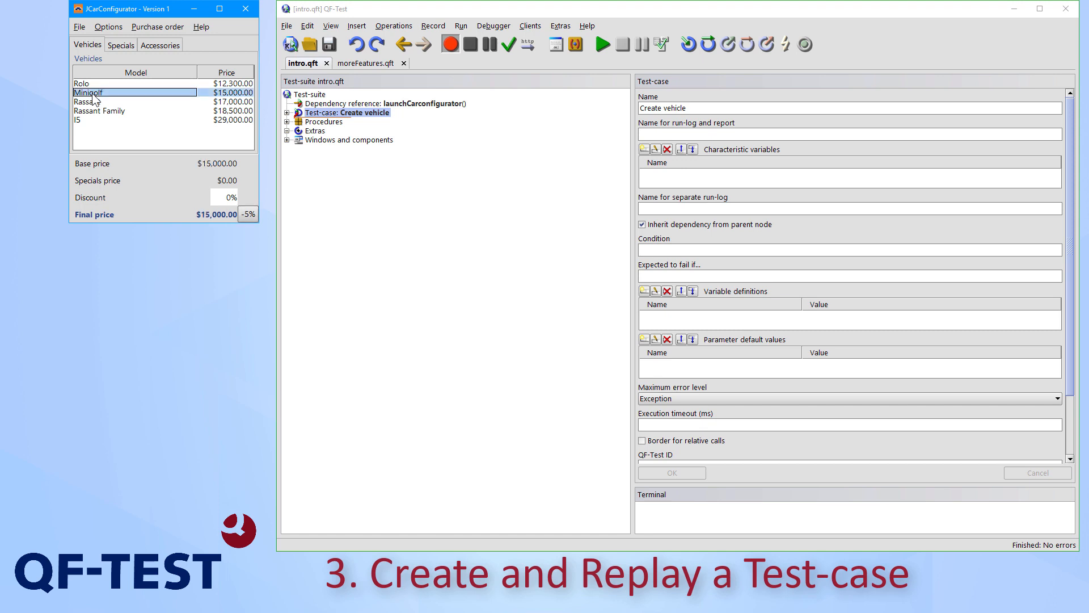
{"action": "left_click", "coordinate": [248, 215]}
Record a text check on the final price amount, stop the recording and show the recorded check's details
{"action": "left_click", "coordinate": [509, 46]}
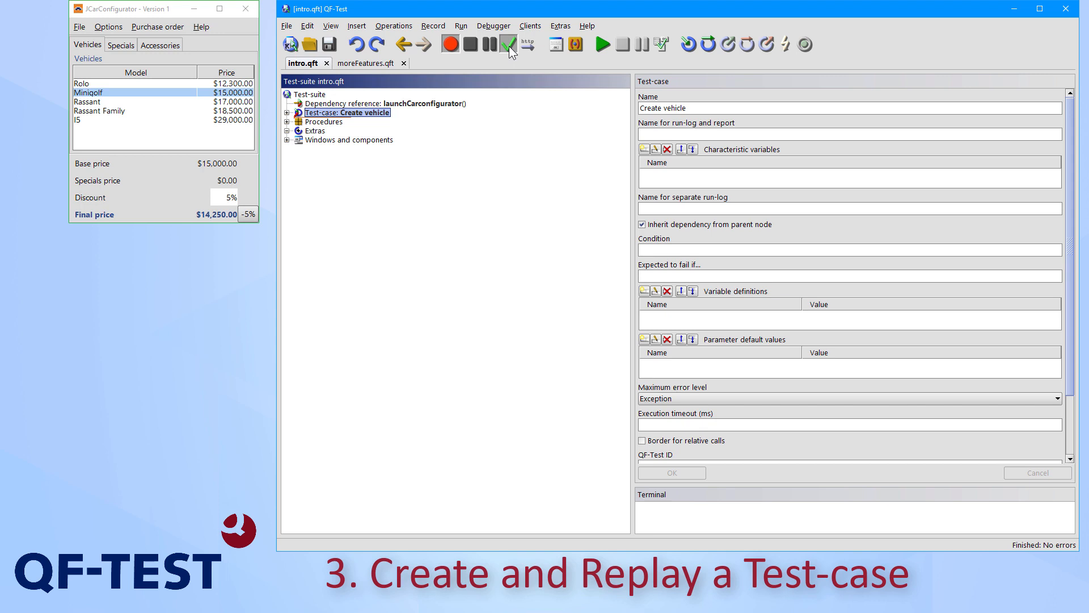
{"action": "left_click", "coordinate": [195, 220]}
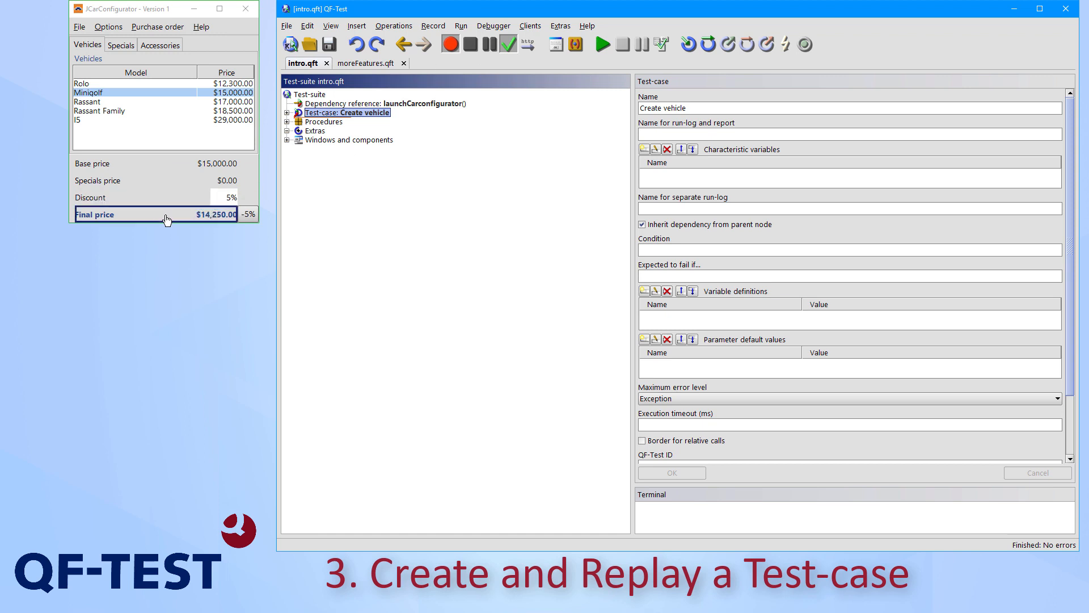
{"action": "right_click", "coordinate": [198, 220]}
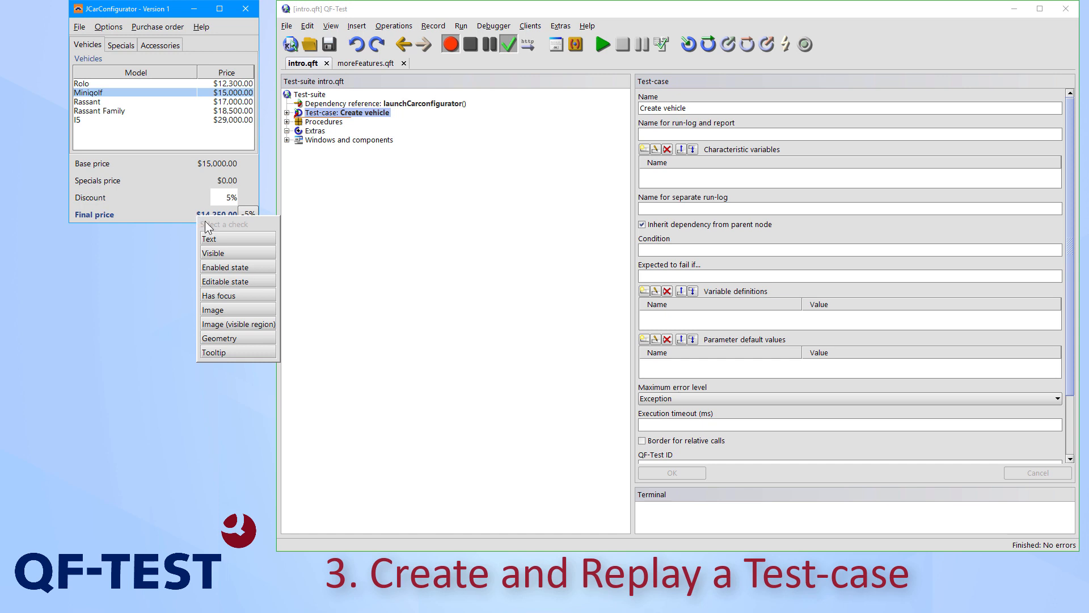
{"action": "left_click", "coordinate": [225, 240]}
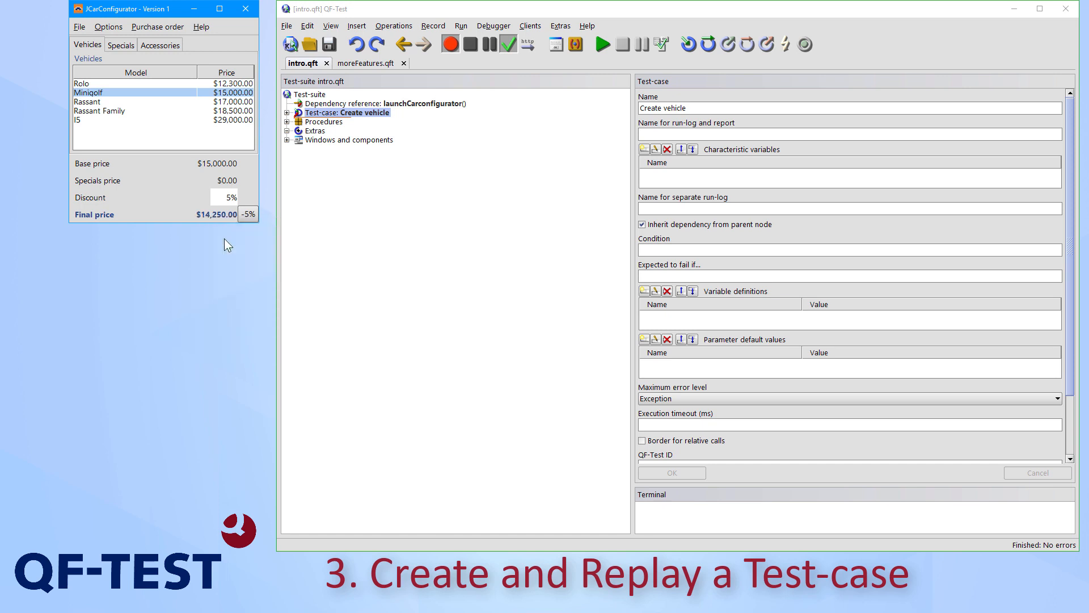
{"action": "left_click", "coordinate": [472, 43]}
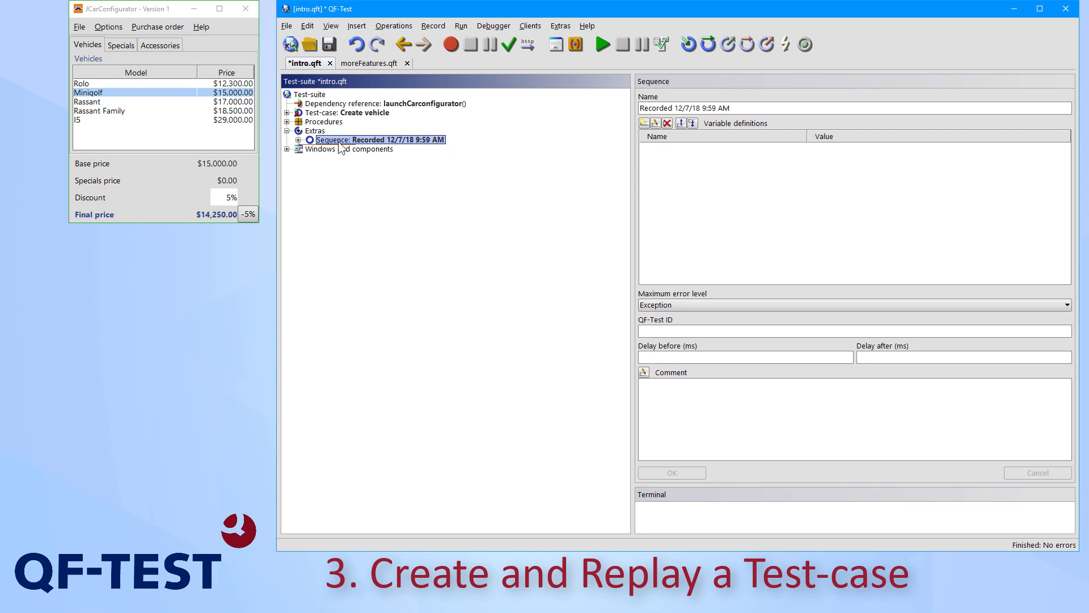
{"action": "left_click", "coordinate": [298, 140]}
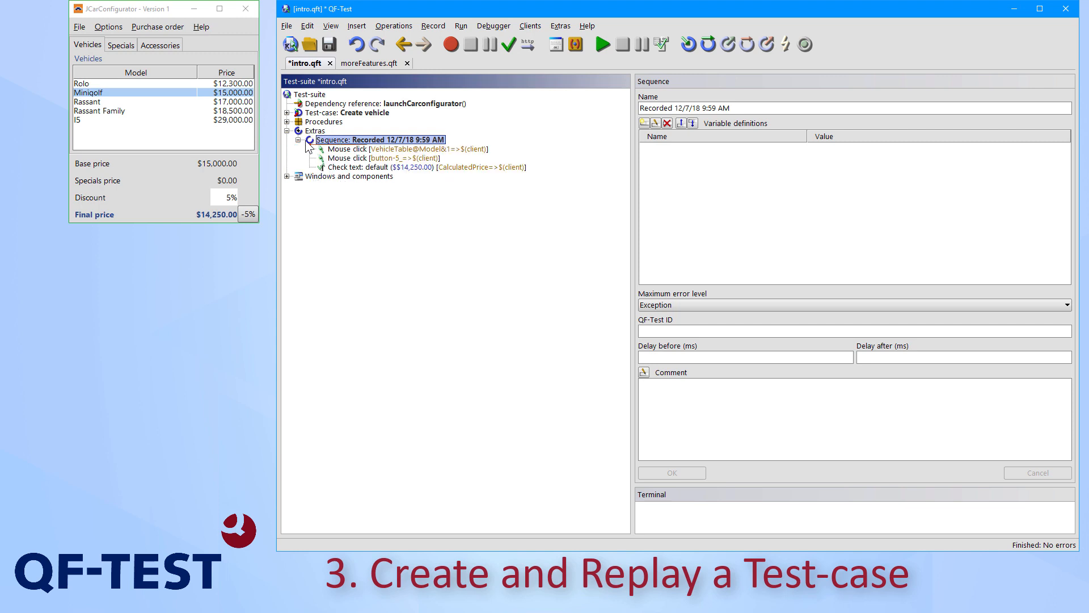
{"action": "left_click", "coordinate": [367, 168]}
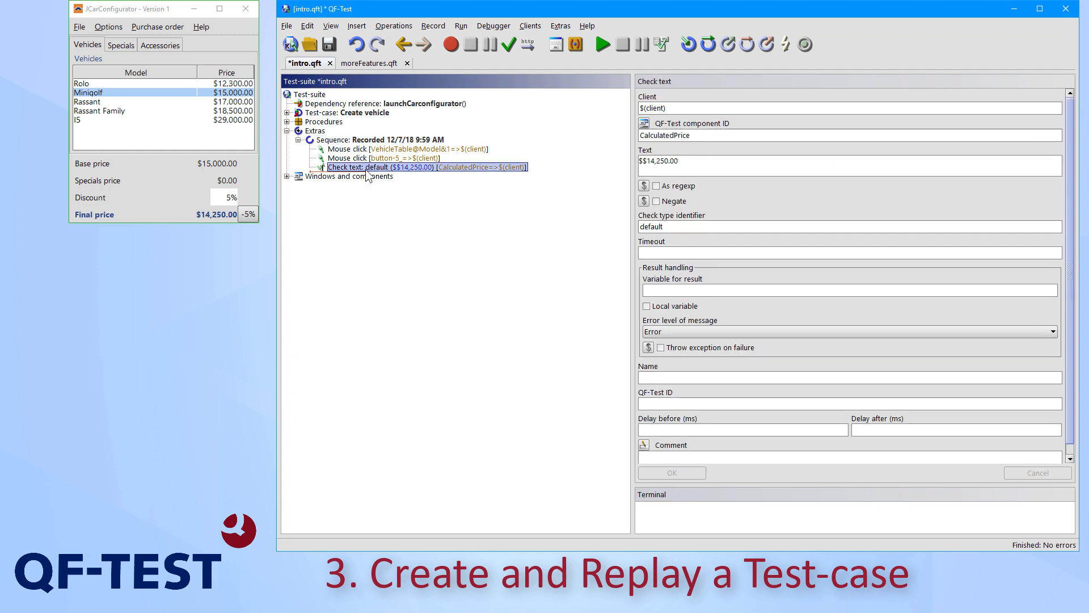
Insert a test-case named "Calculation of price" directly under the test-suite root
{"action": "left_click", "coordinate": [313, 97]}
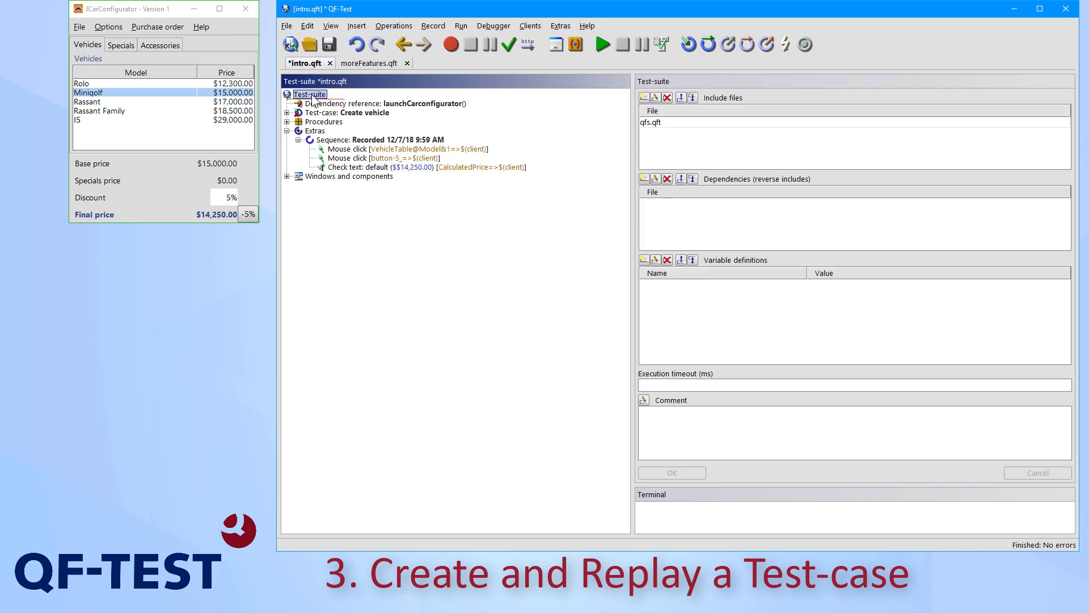
{"action": "left_click", "coordinate": [357, 26]}
{"action": "mouse_move", "coordinate": [409, 42]}
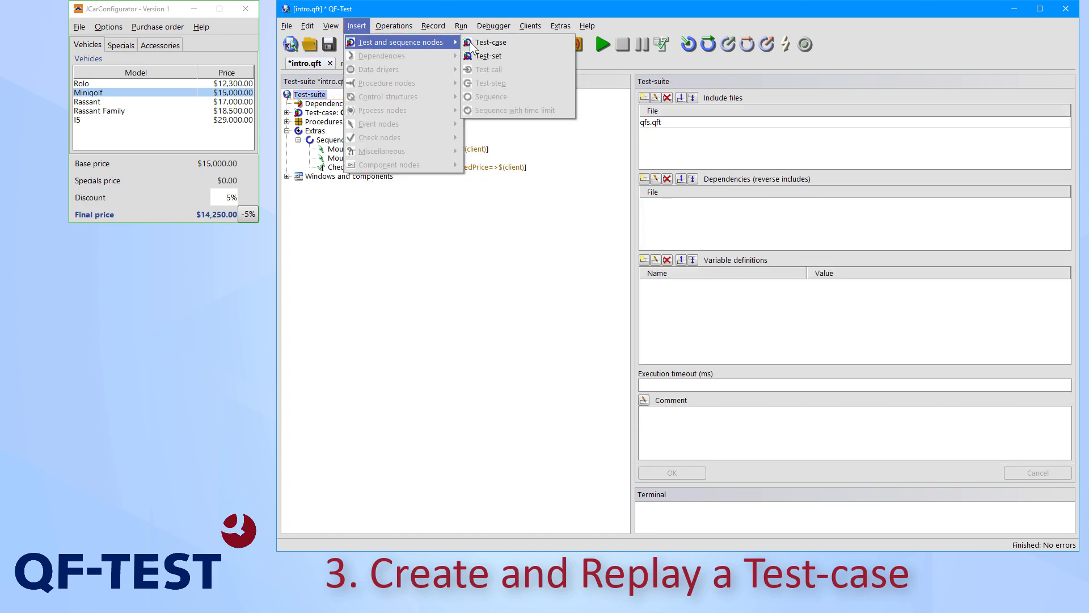
{"action": "left_click", "coordinate": [484, 42]}
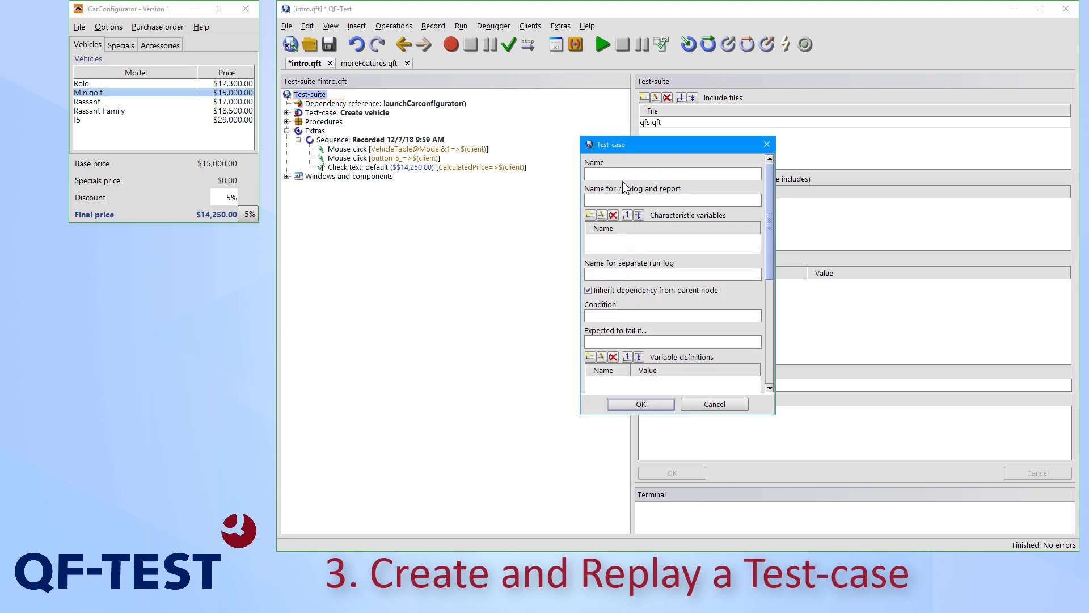
{"action": "type", "text": "Calculation of price"}
{"action": "left_click", "coordinate": [646, 402]}
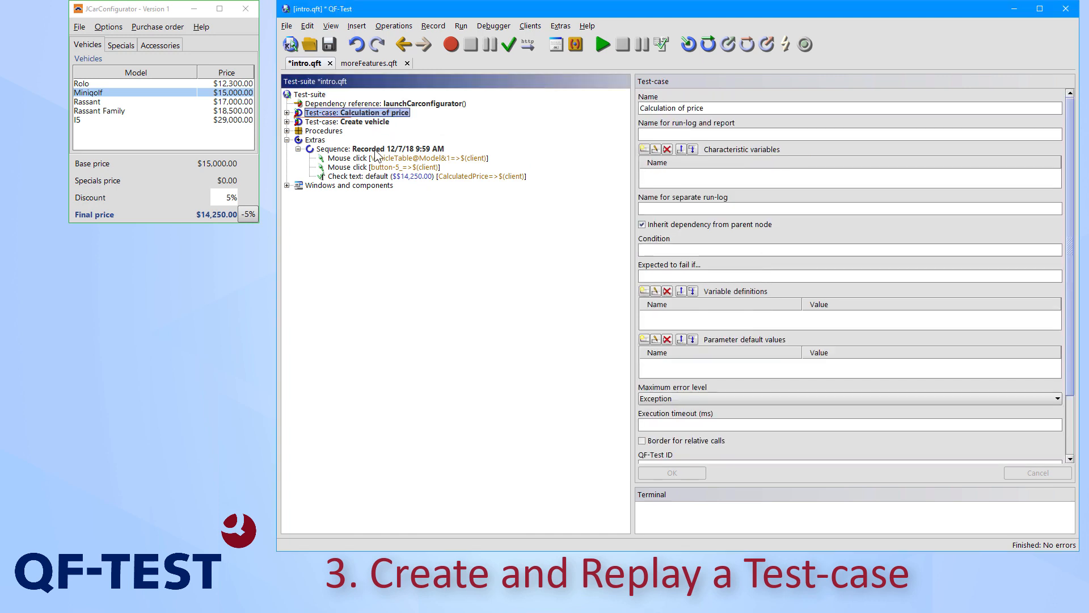
Rename the recorded sequence "Selection and check" and move it into the Calculation of price test-case
{"action": "left_click", "coordinate": [376, 149]}
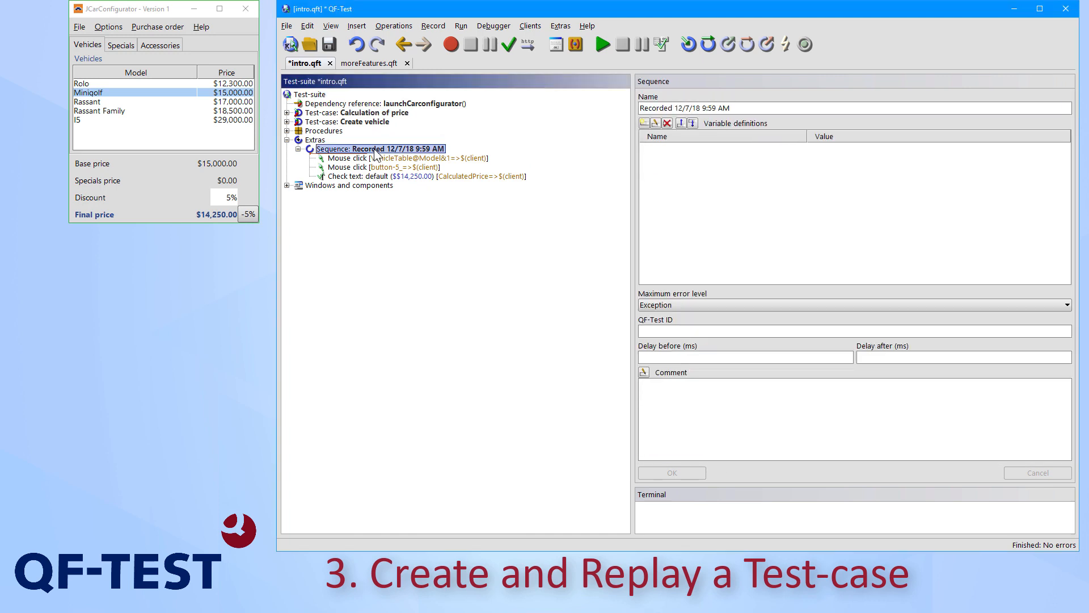
{"action": "left_click", "coordinate": [767, 106]}
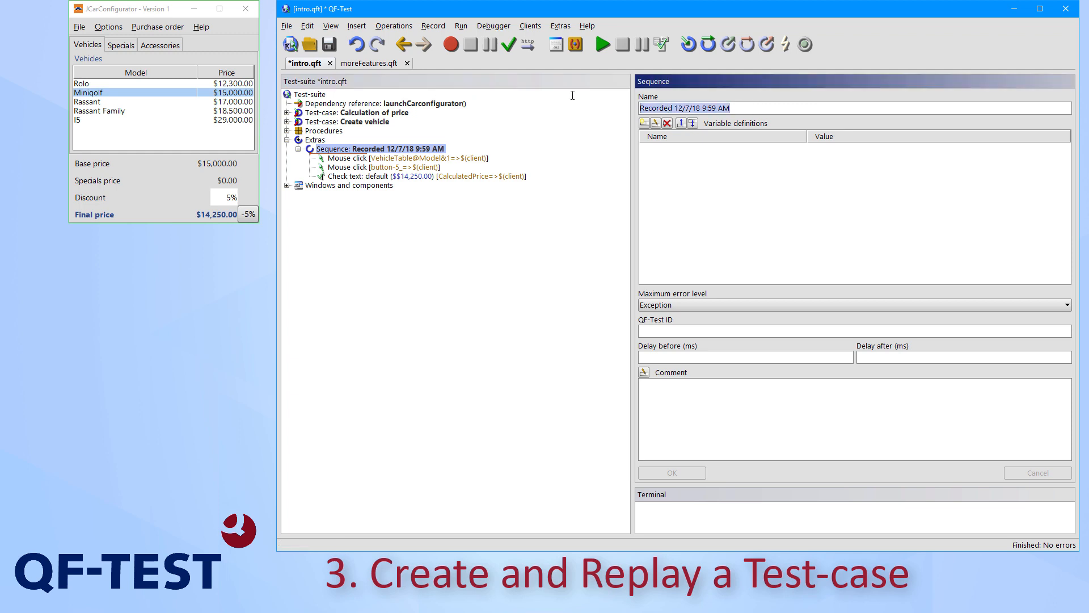
{"action": "type", "text": "Selection "}
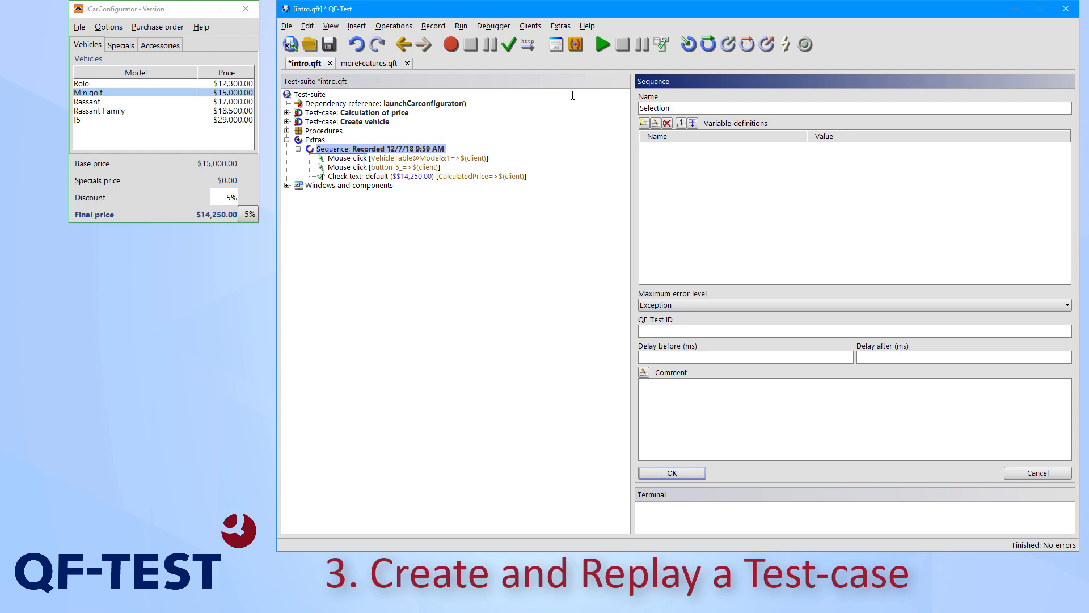
{"action": "type", "text": "and check"}
{"action": "left_click", "coordinate": [690, 472]}
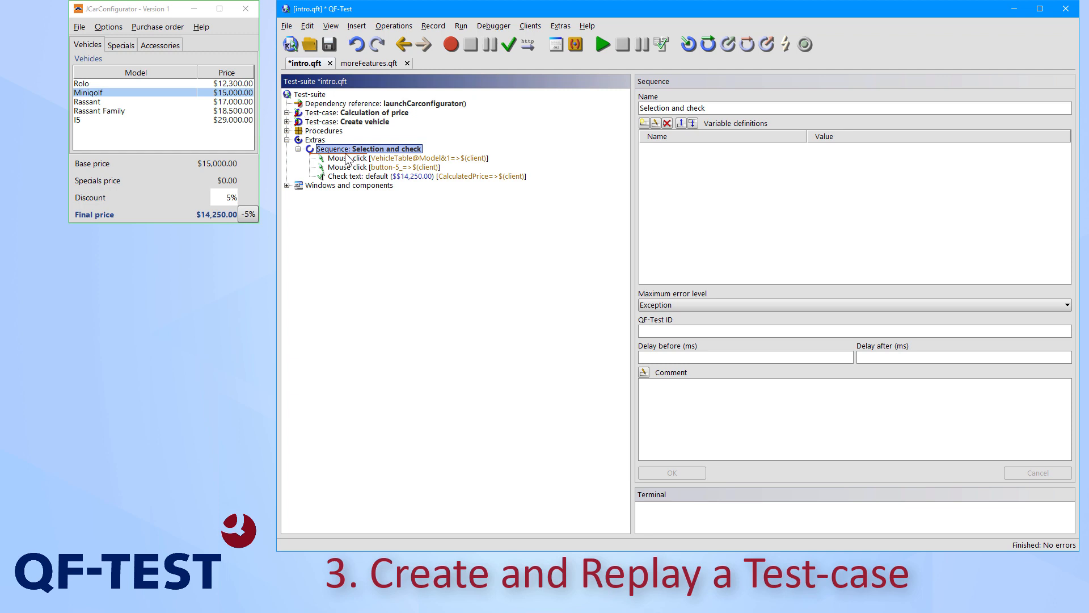
{"action": "left_click_drag", "start_coordinate": [345, 152], "coordinate": [348, 116]}
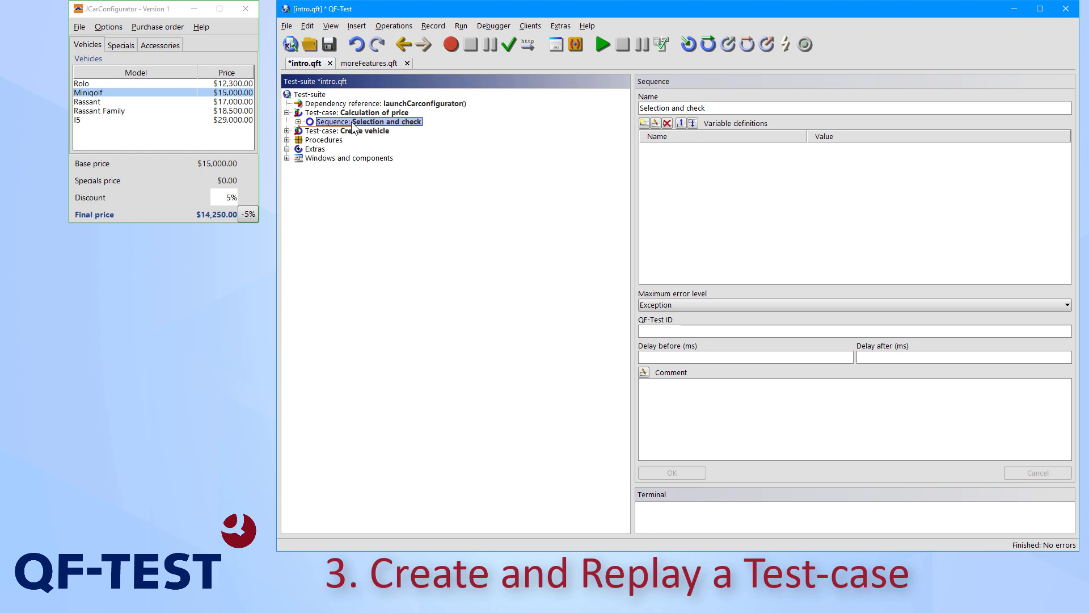
Record a new sequence that resets JCarConfigurator with its Reset command, and stop the recording
{"action": "left_click", "coordinate": [452, 45]}
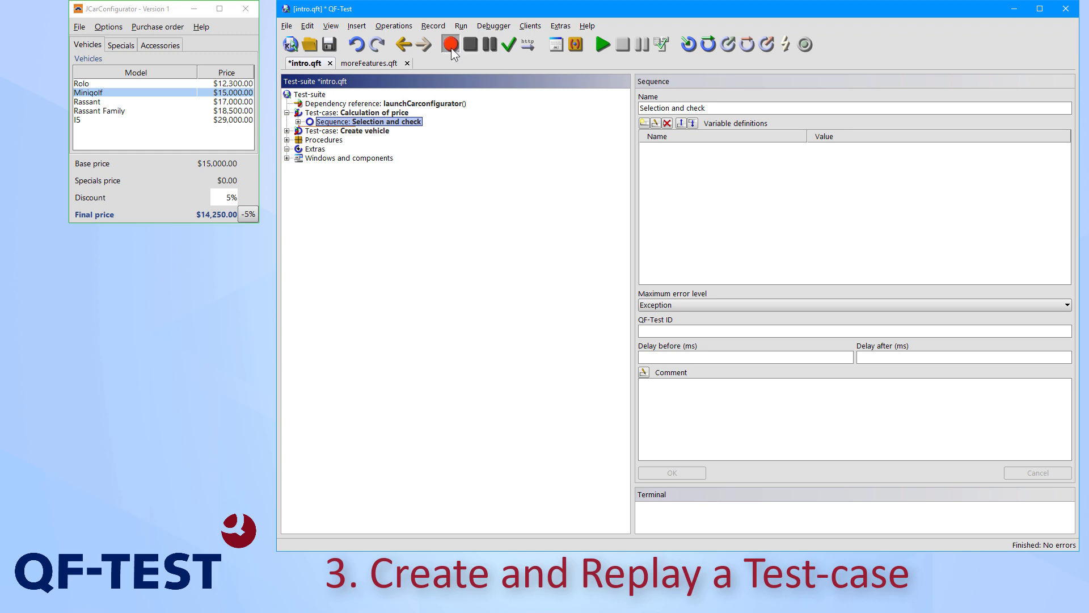
{"action": "left_click", "coordinate": [80, 27]}
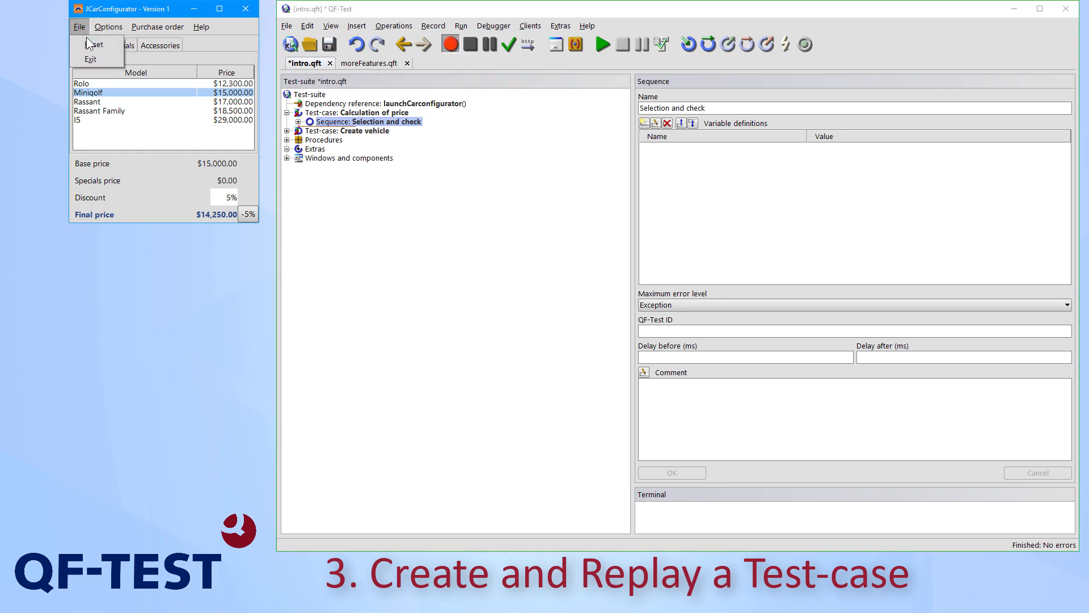
{"action": "left_click", "coordinate": [87, 44]}
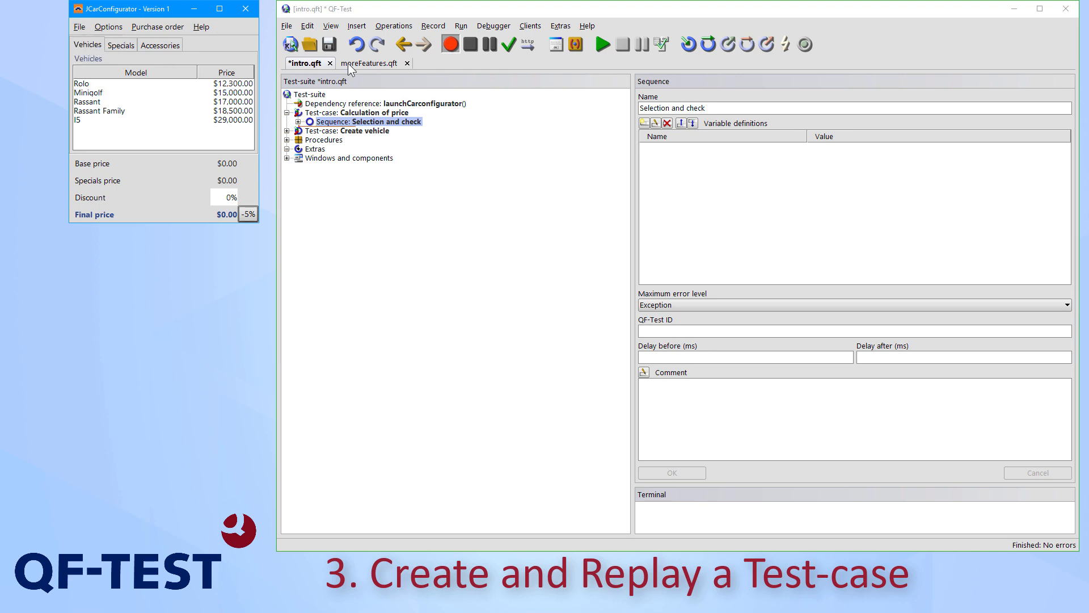
{"action": "left_click", "coordinate": [465, 47]}
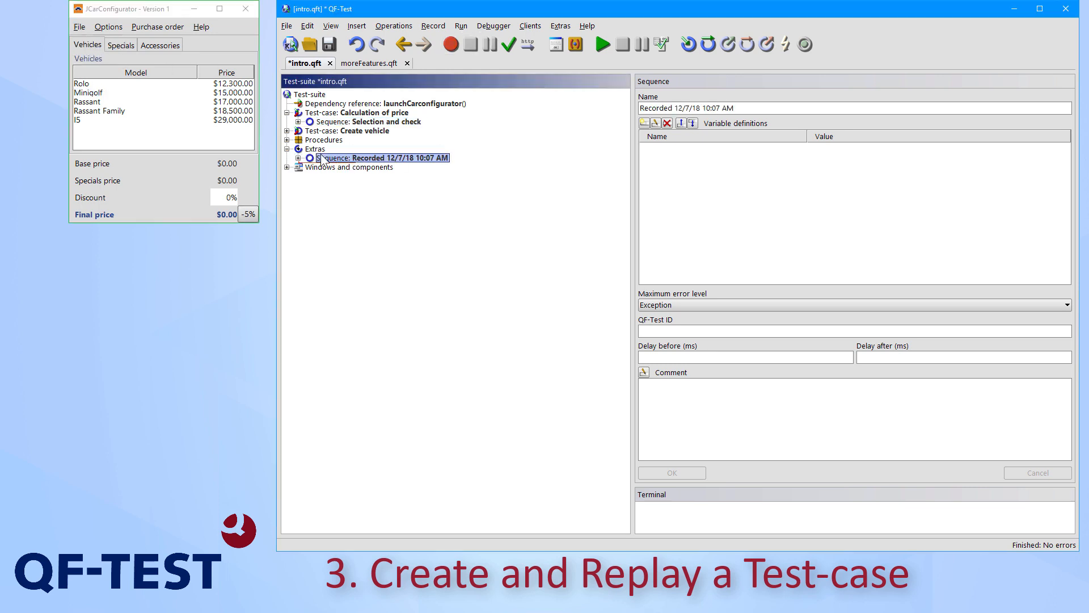
Rename the newly recorded sequence "reset" and move it into the Calculation of price test-case, ahead of Selection and check
{"action": "left_click", "coordinate": [298, 157]}
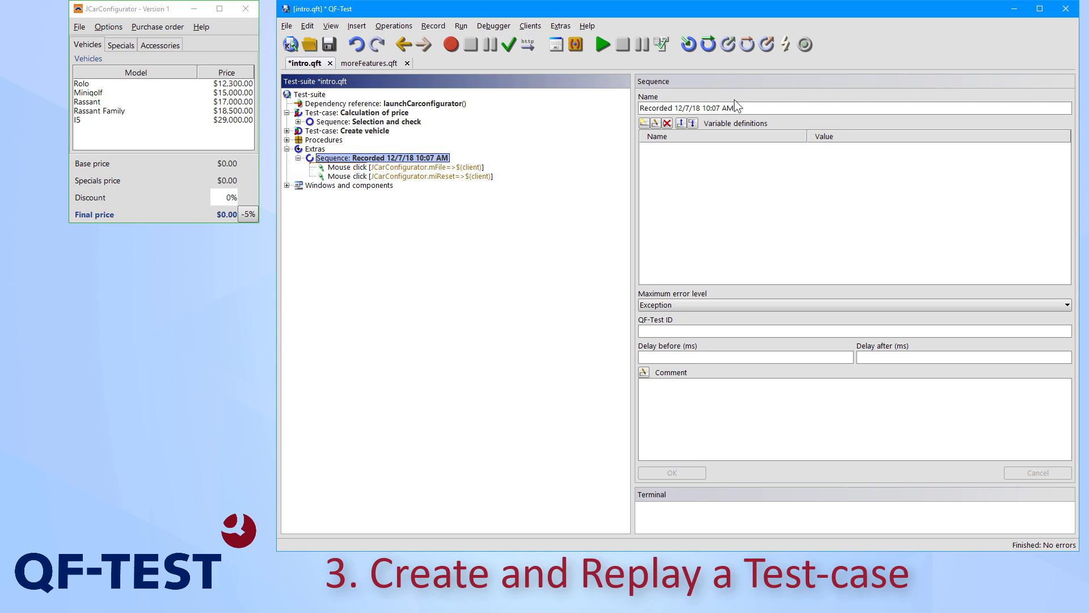
{"action": "key", "text": "Return"}
{"action": "type", "text": "reset"}
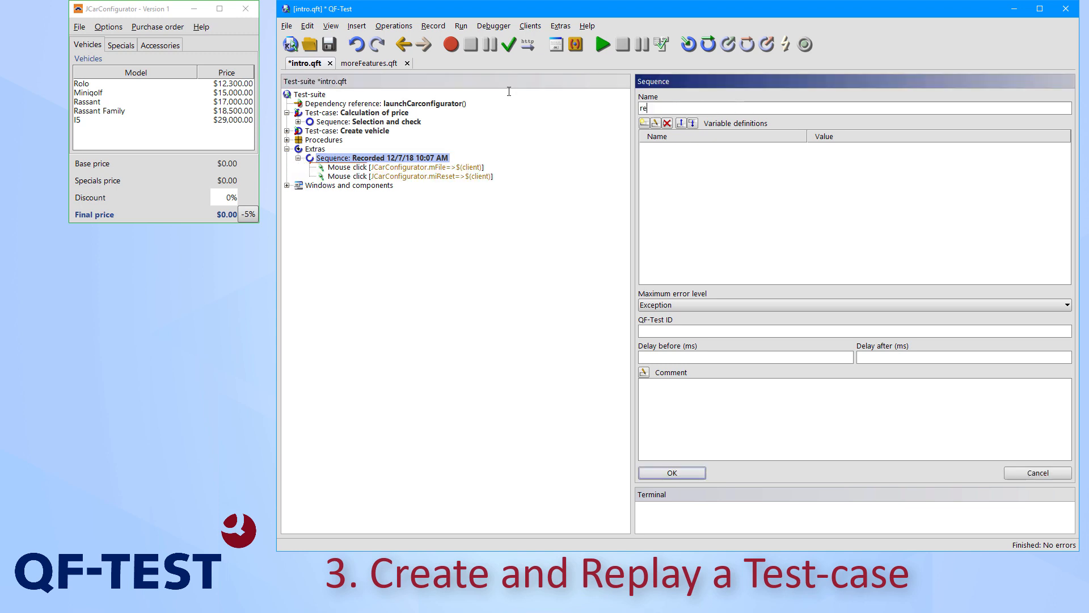
{"action": "left_click", "coordinate": [686, 477]}
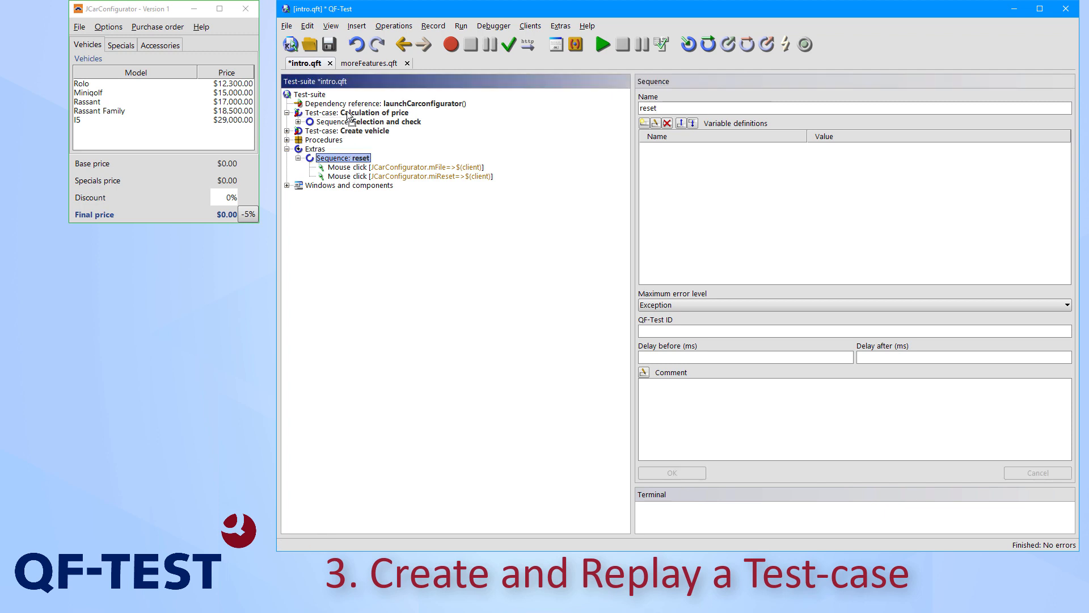
{"action": "left_click_drag", "start_coordinate": [348, 116], "coordinate": [350, 118]}
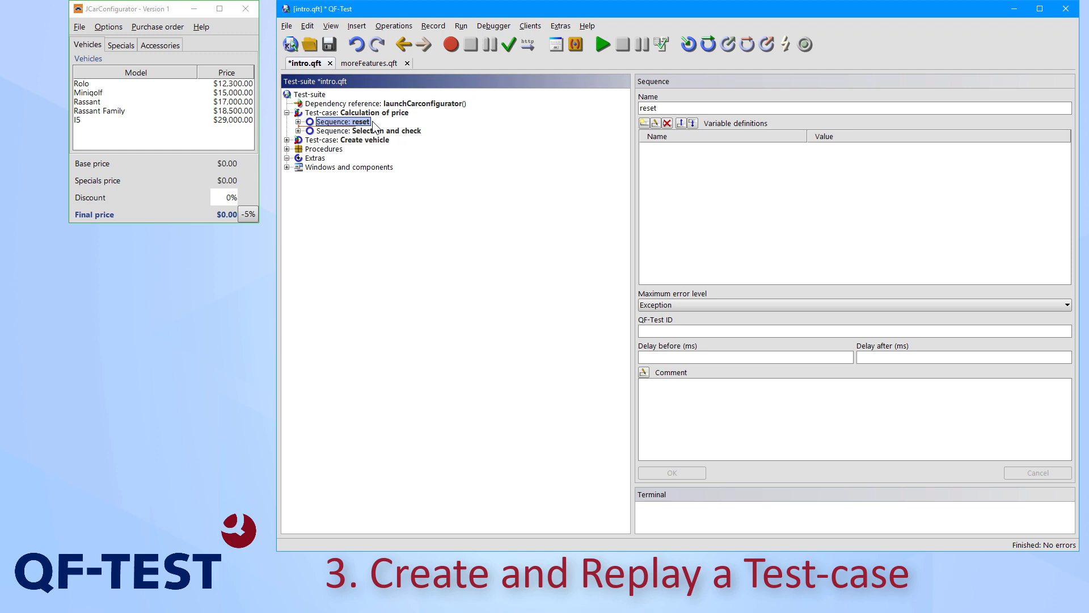
Replay the entire test-suite and open the run-log of the finished run
{"action": "left_click", "coordinate": [318, 95]}
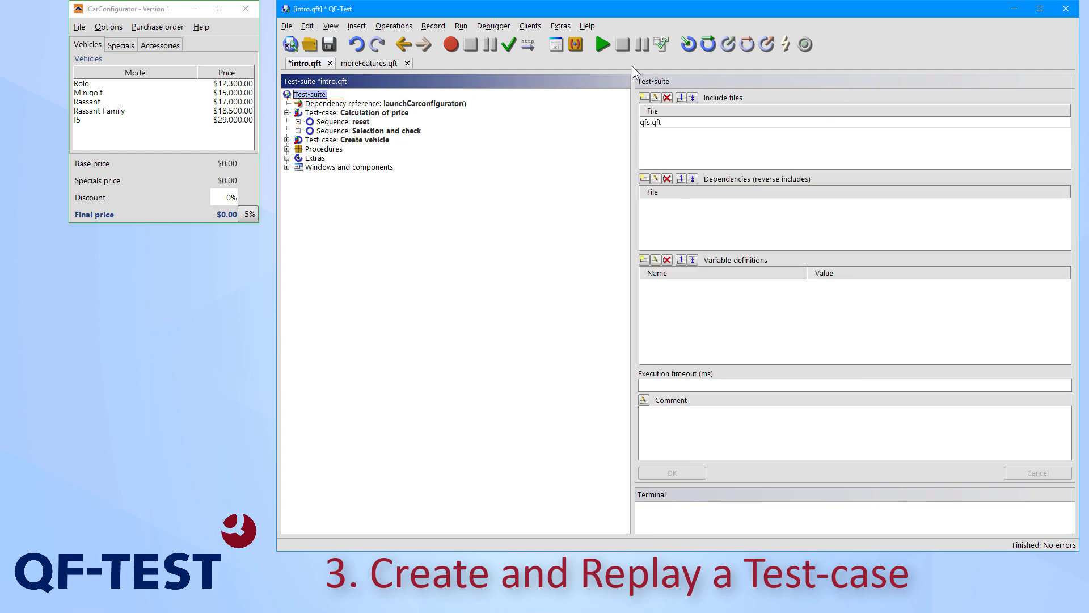
{"action": "left_click", "coordinate": [603, 46]}
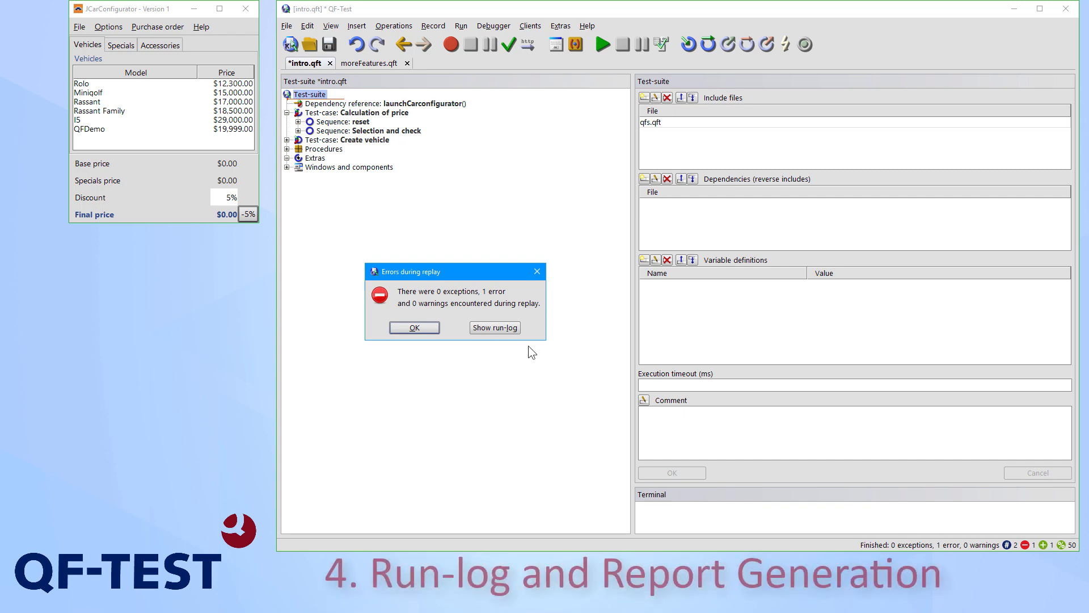
{"action": "left_click", "coordinate": [504, 328]}
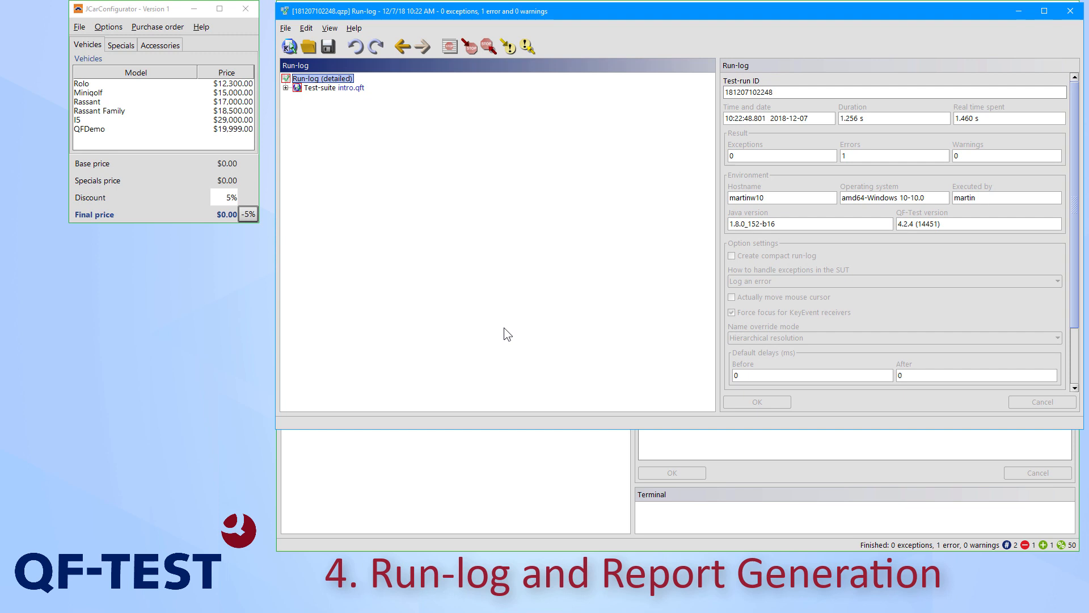
Expand the Calculation of price test-case in the run-log to examine its reset and Selection and check sequences
{"action": "left_click", "coordinate": [286, 87]}
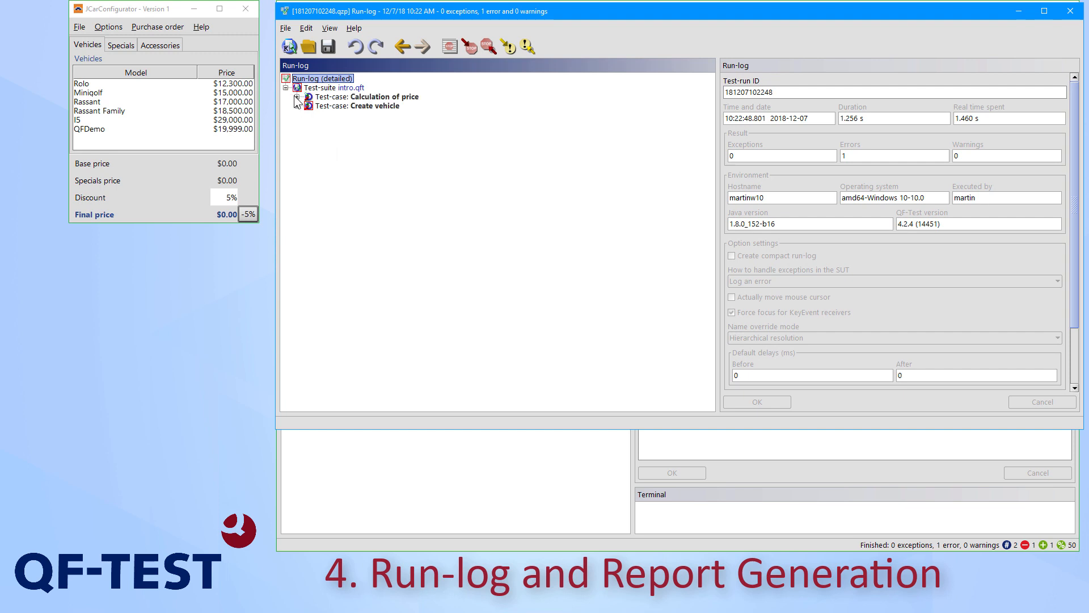
{"action": "left_click", "coordinate": [297, 97]}
{"action": "left_click", "coordinate": [308, 124]}
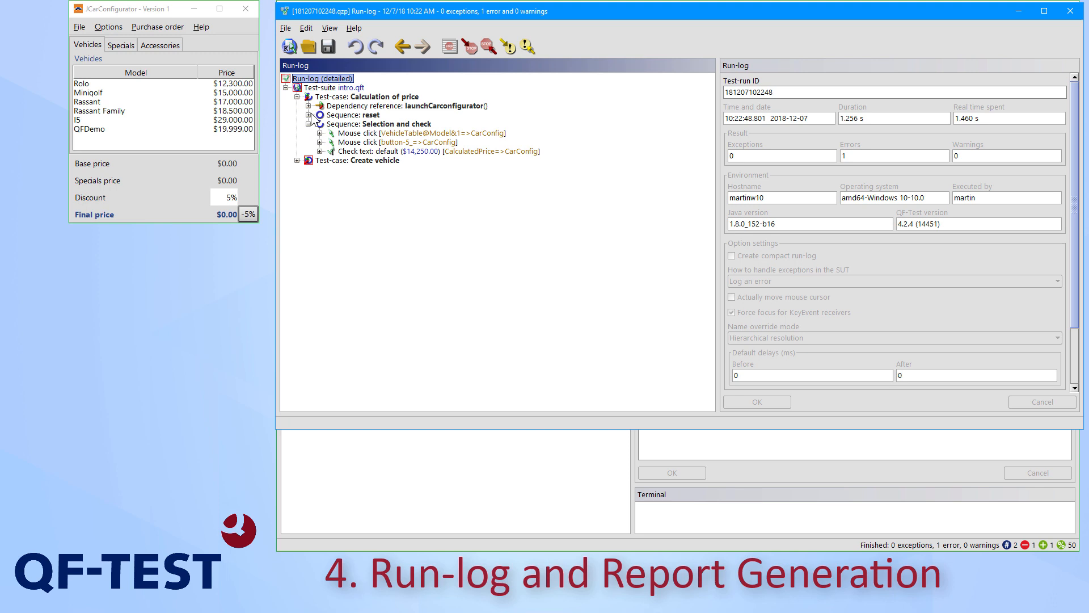
{"action": "left_click", "coordinate": [308, 114]}
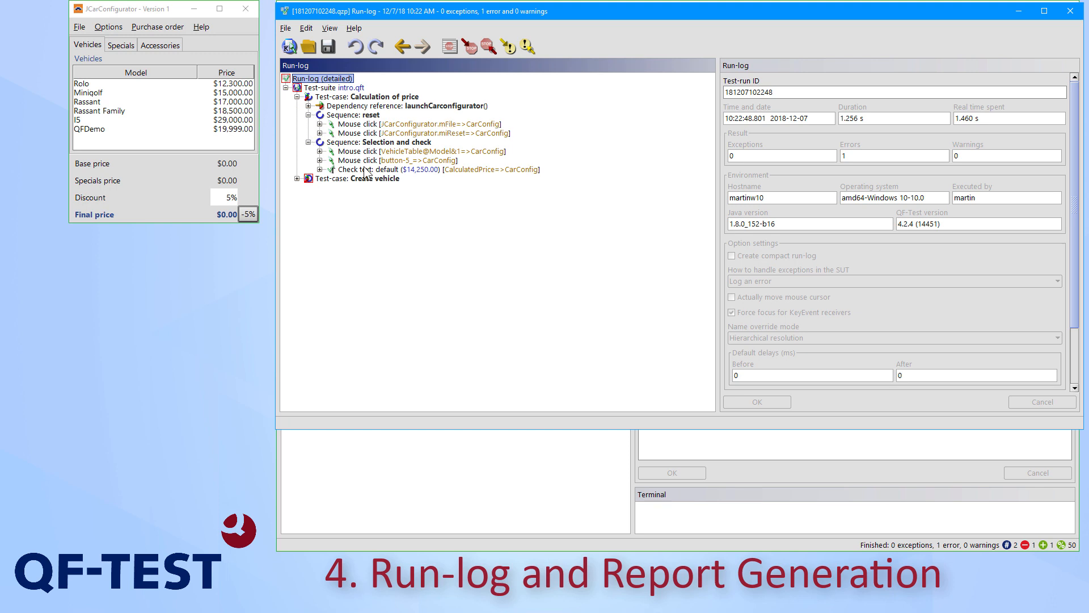
Locate the error under Create vehicle in the run-log and examine the failed check's expected and actual values and the JCarConfigurator window screenshot
{"action": "left_click", "coordinate": [336, 100]}
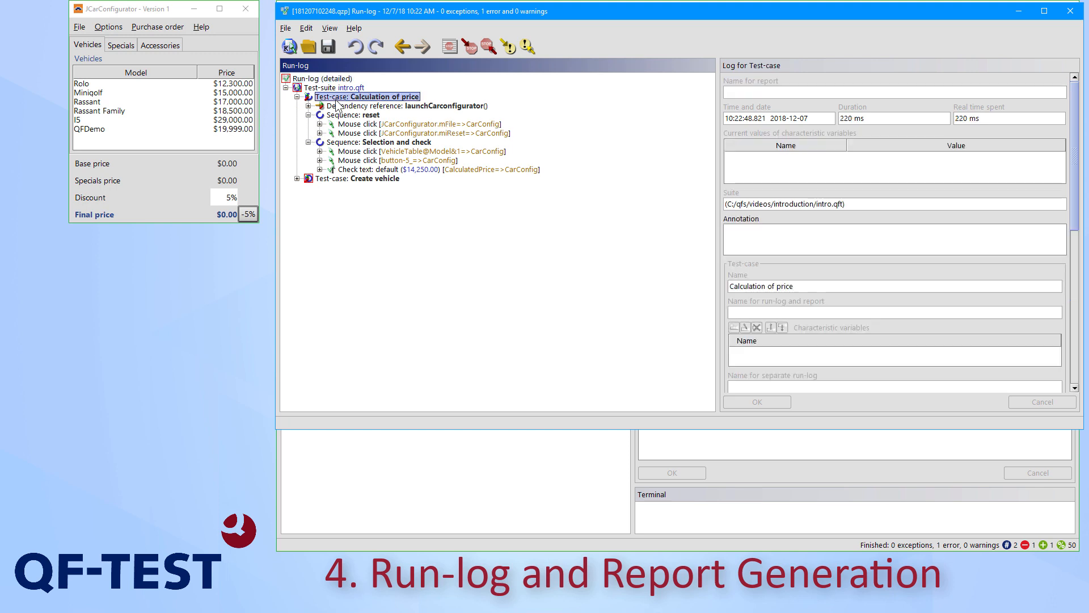
{"action": "left_click", "coordinate": [328, 179]}
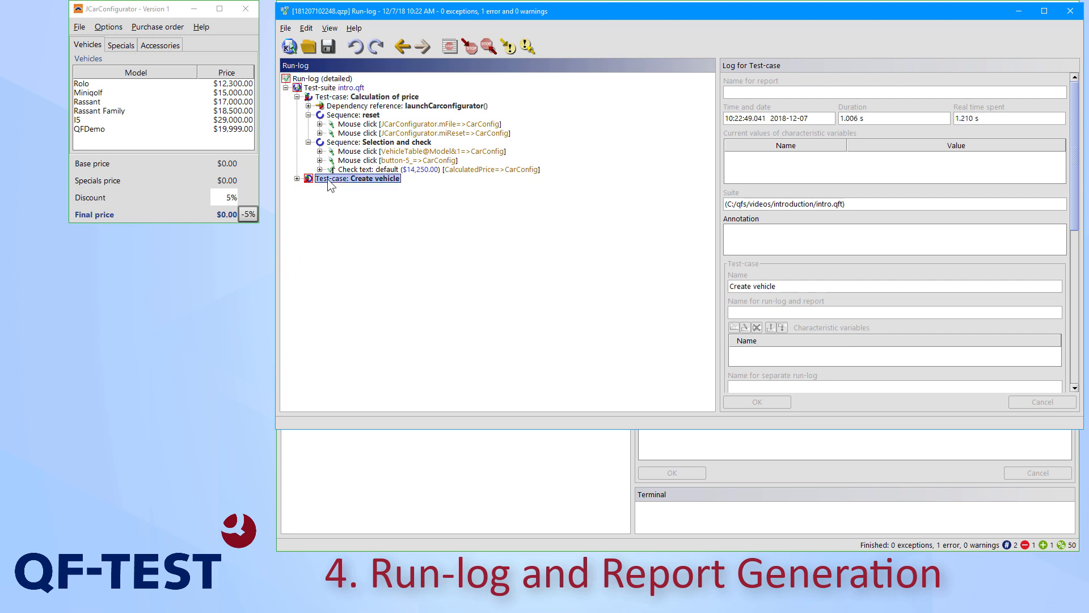
{"action": "left_click", "coordinate": [469, 49]}
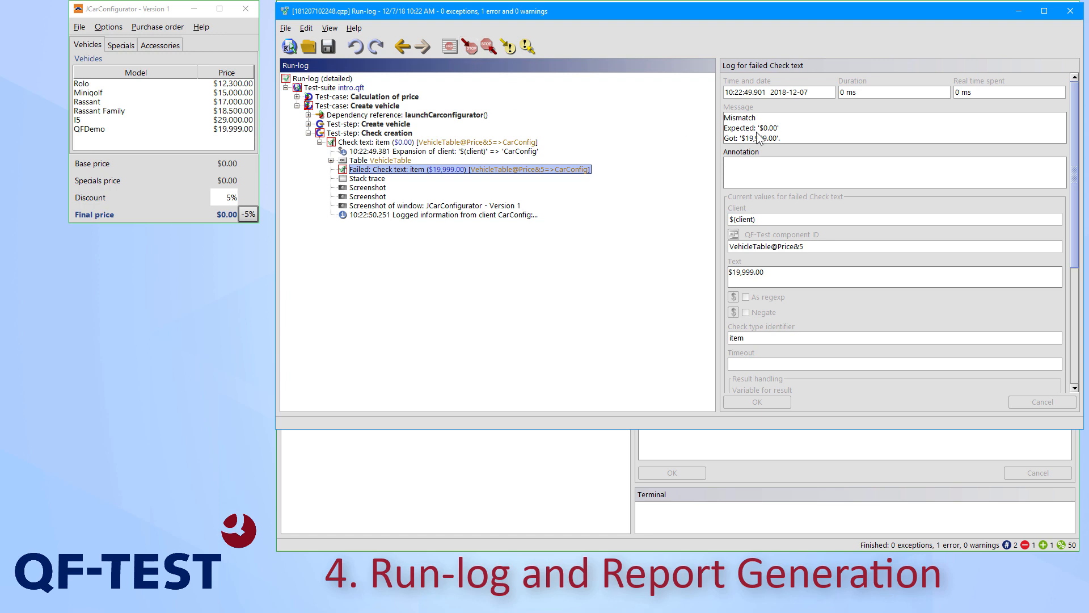
{"action": "left_click_drag", "start_coordinate": [782, 128], "coordinate": [726, 132]}
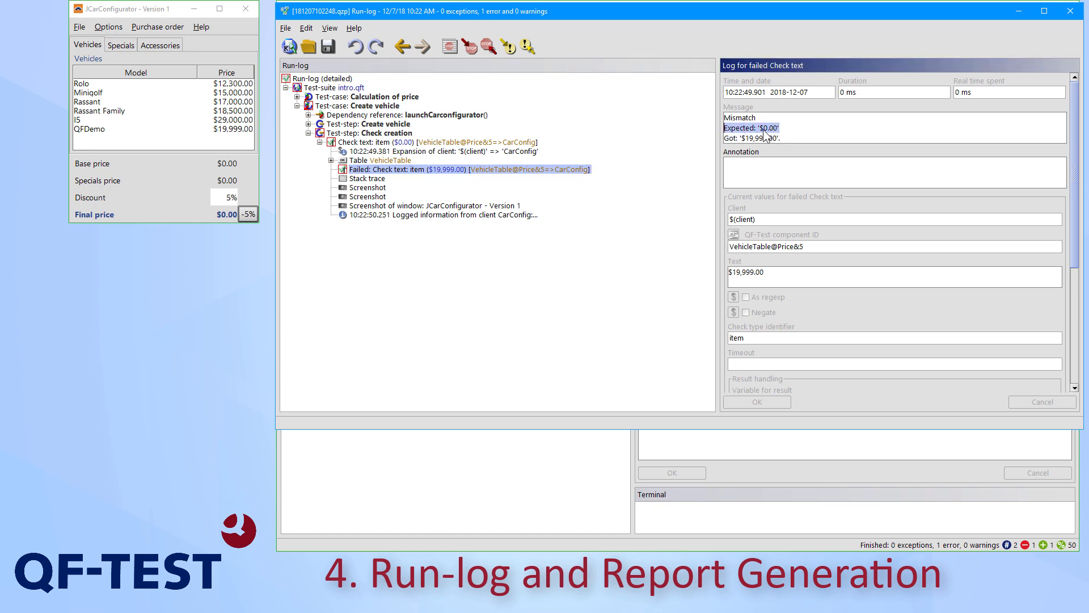
{"action": "left_click_drag", "start_coordinate": [782, 139], "coordinate": [741, 144]}
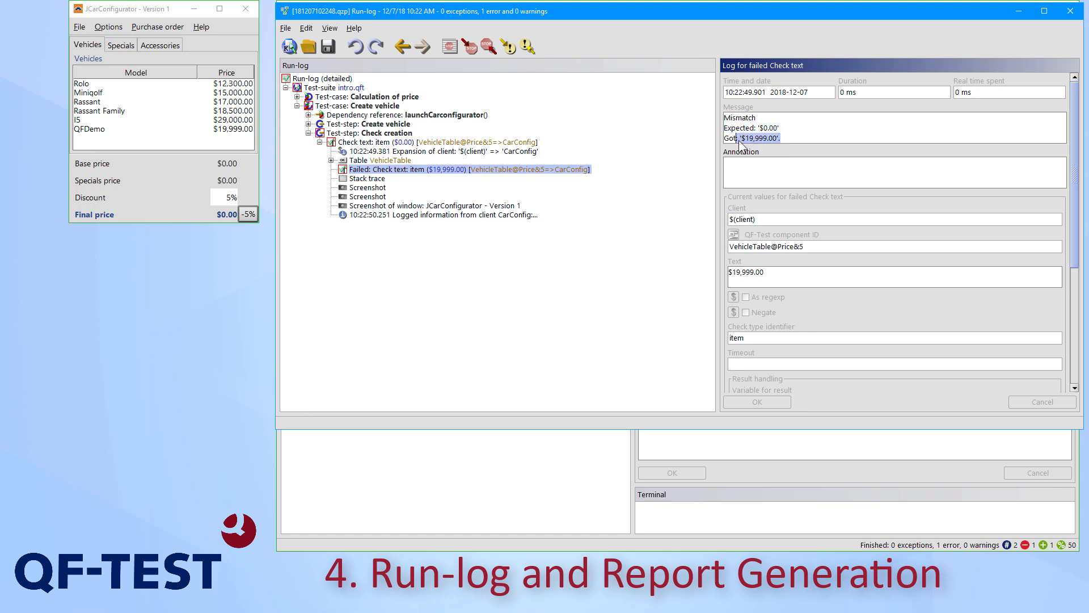
{"action": "left_click", "coordinate": [380, 206]}
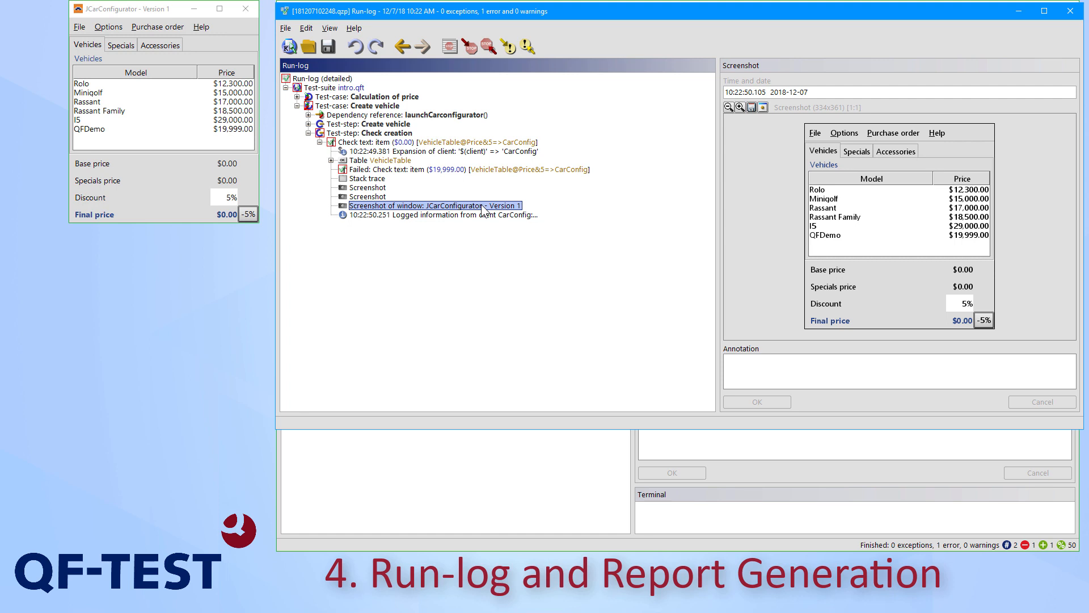
Generate an HTML and XML report from the run-log with the preset options and review its test-case overview, errors and details in the browser
{"action": "left_click", "coordinate": [286, 28]}
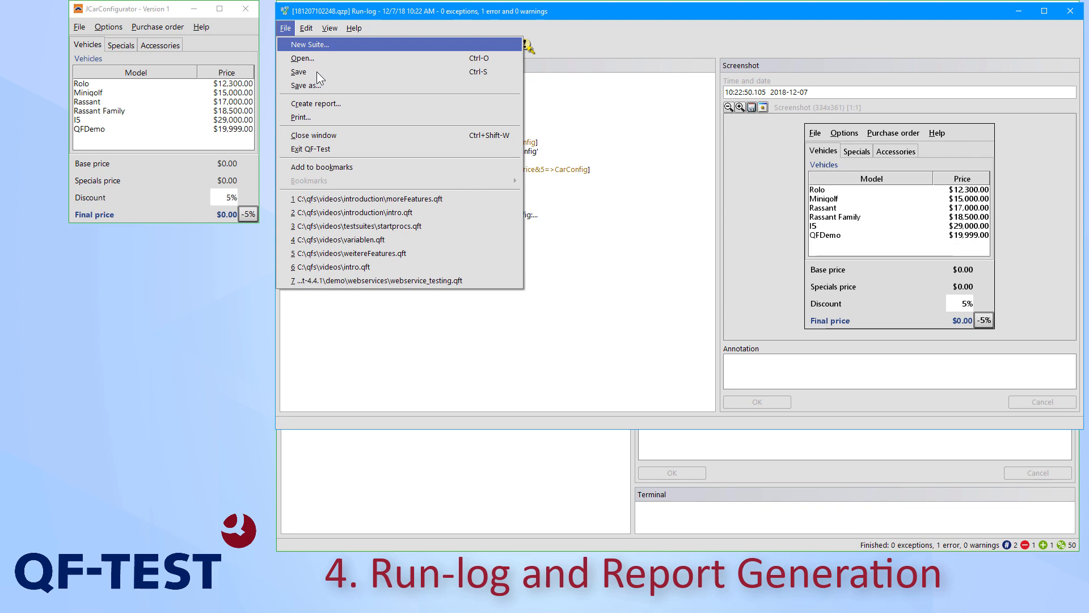
{"action": "left_click", "coordinate": [328, 104]}
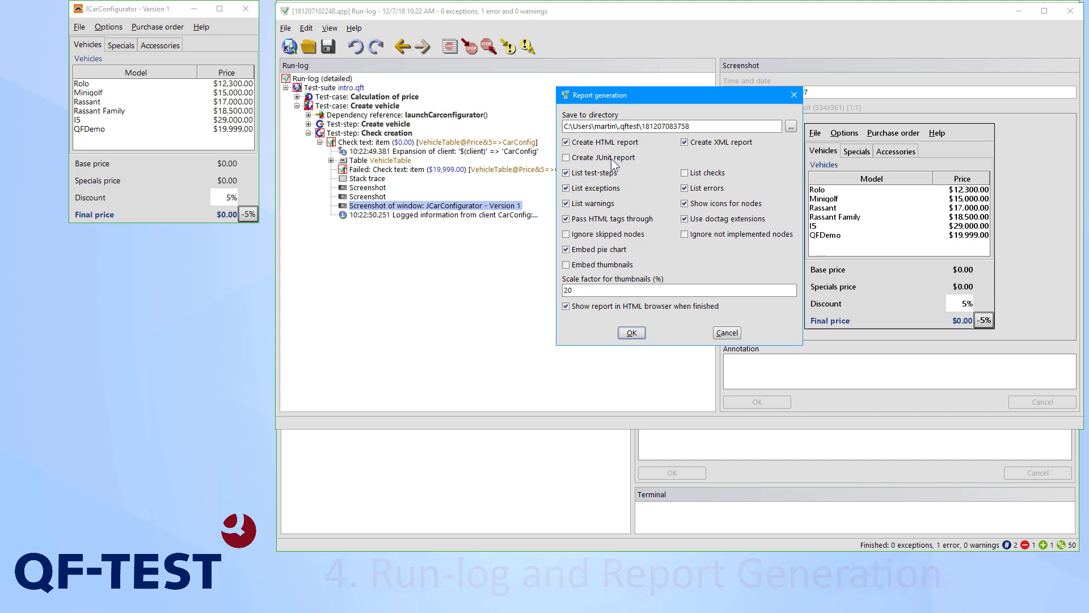
{"action": "left_click", "coordinate": [633, 332]}
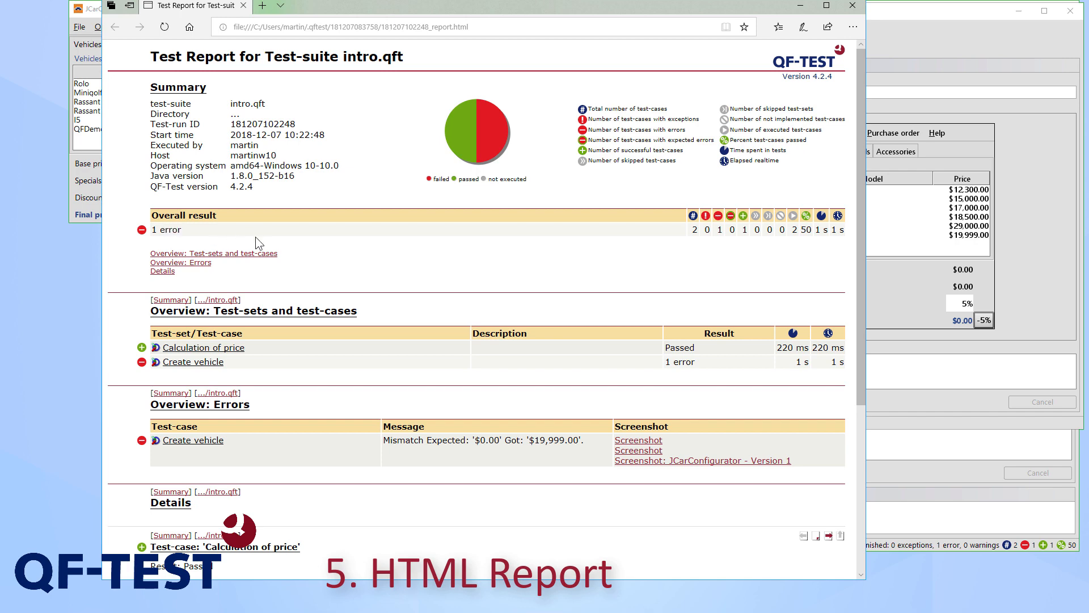
{"action": "scroll", "coordinate": [259, 238], "scroll_direction": "down", "scroll_amount": 4}
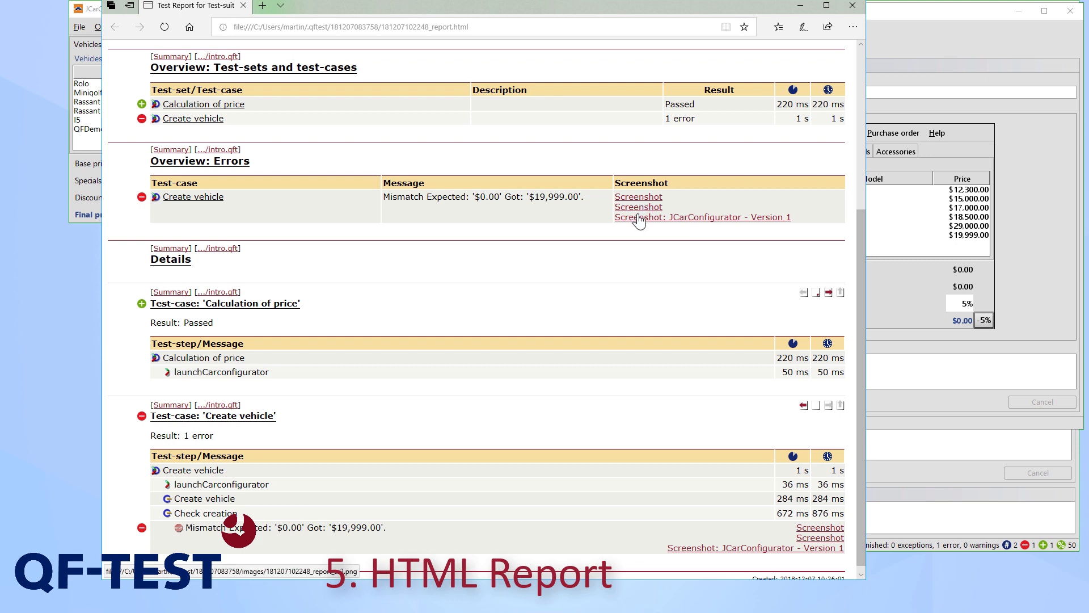
{"action": "scroll", "coordinate": [381, 305], "scroll_direction": "down", "scroll_amount": 1}
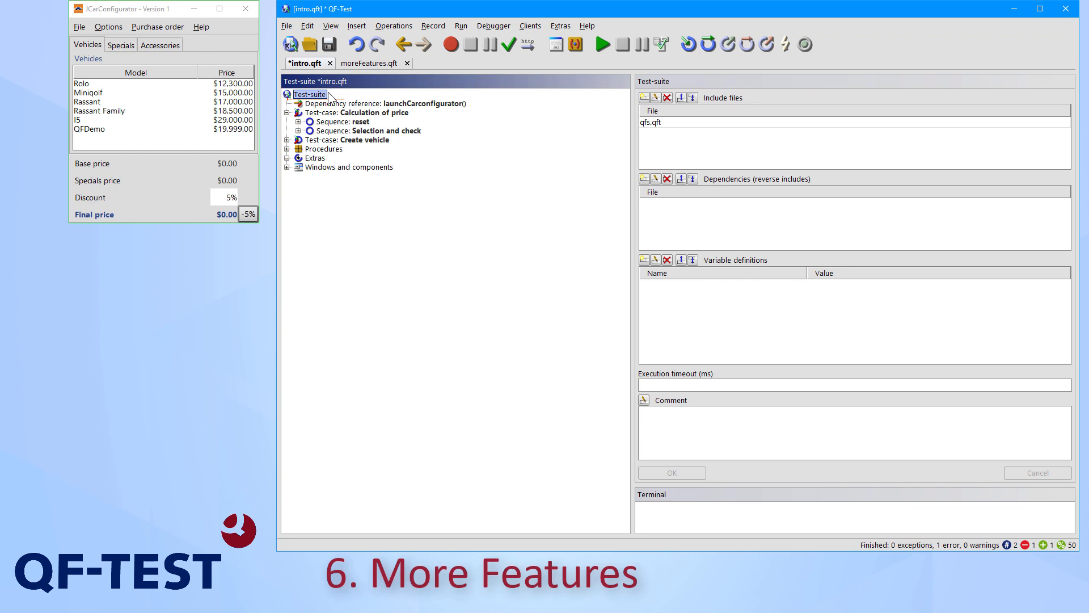
Switch to the moreFeatures.qft test-suite and examine the If, Else and Loop nodes in the Control structures test-case
{"action": "left_click", "coordinate": [373, 65]}
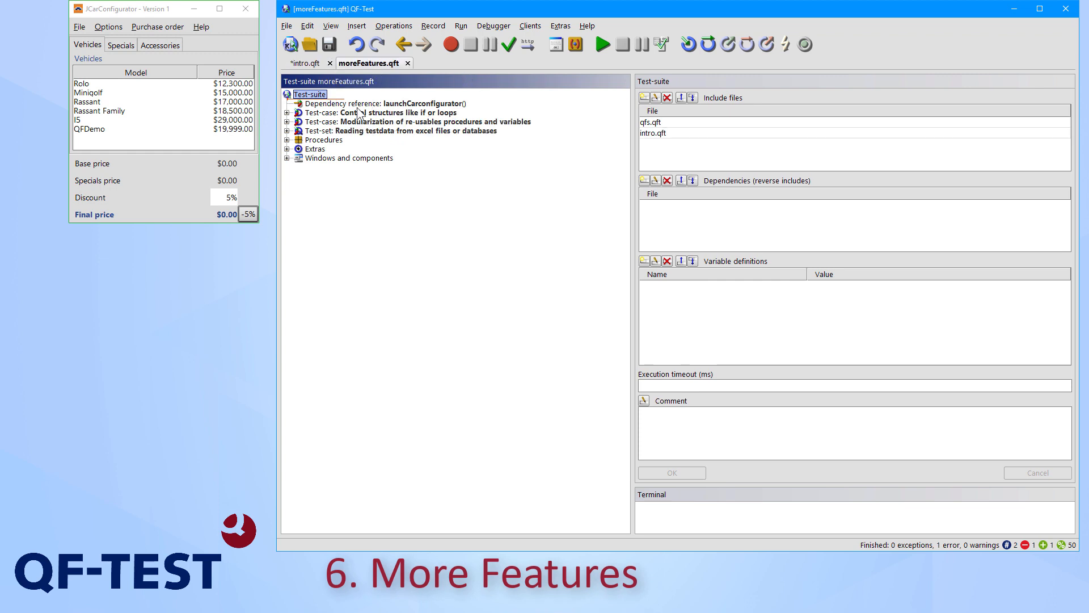
{"action": "left_click", "coordinate": [359, 114]}
{"action": "double_click", "coordinate": [359, 113]}
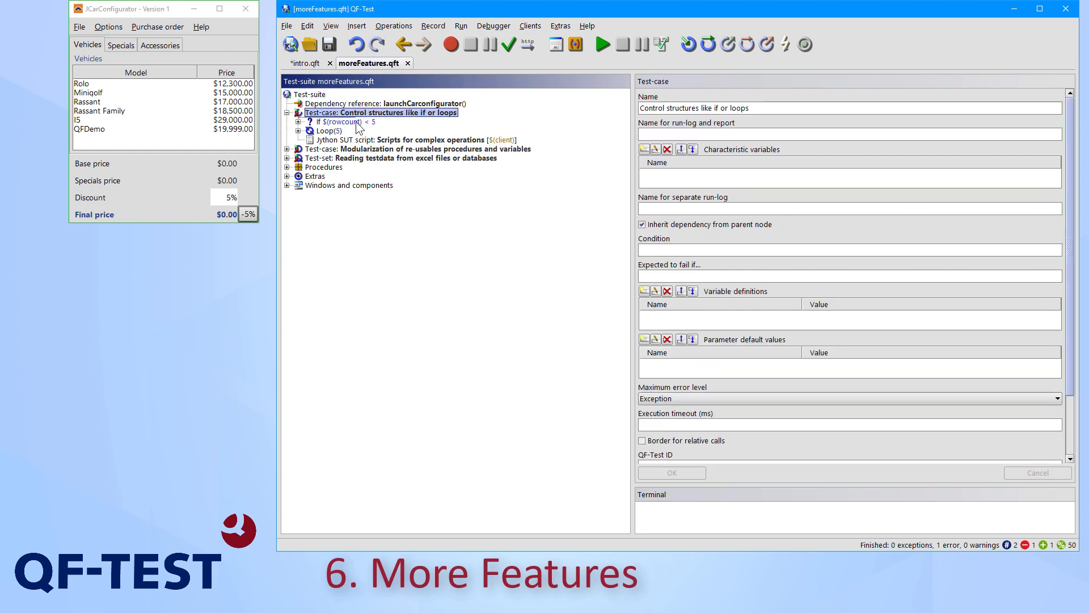
{"action": "left_click", "coordinate": [298, 122]}
{"action": "left_click", "coordinate": [329, 140]}
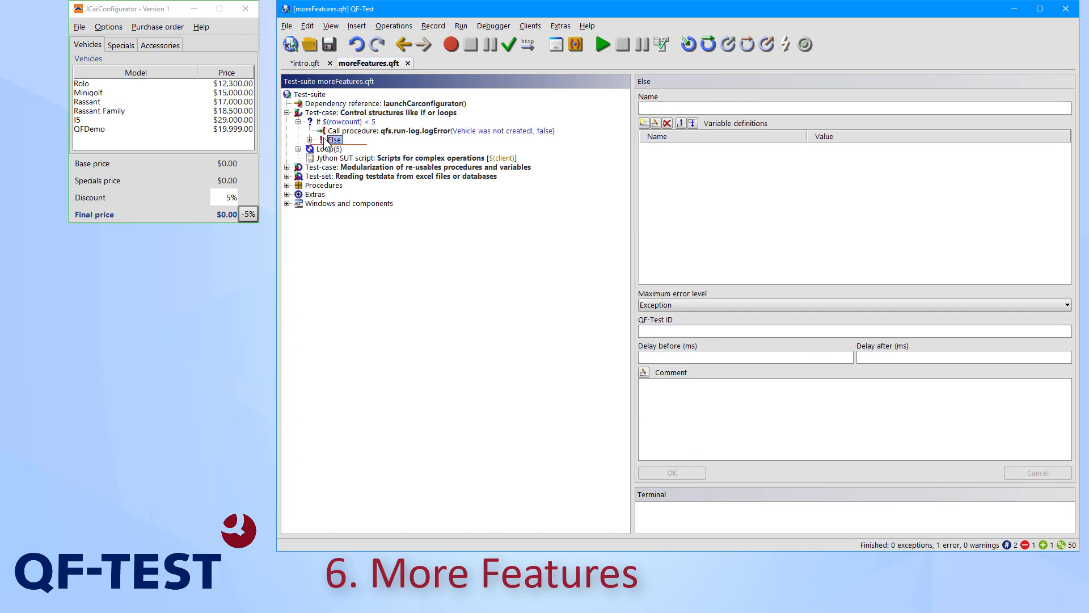
{"action": "left_click", "coordinate": [327, 150]}
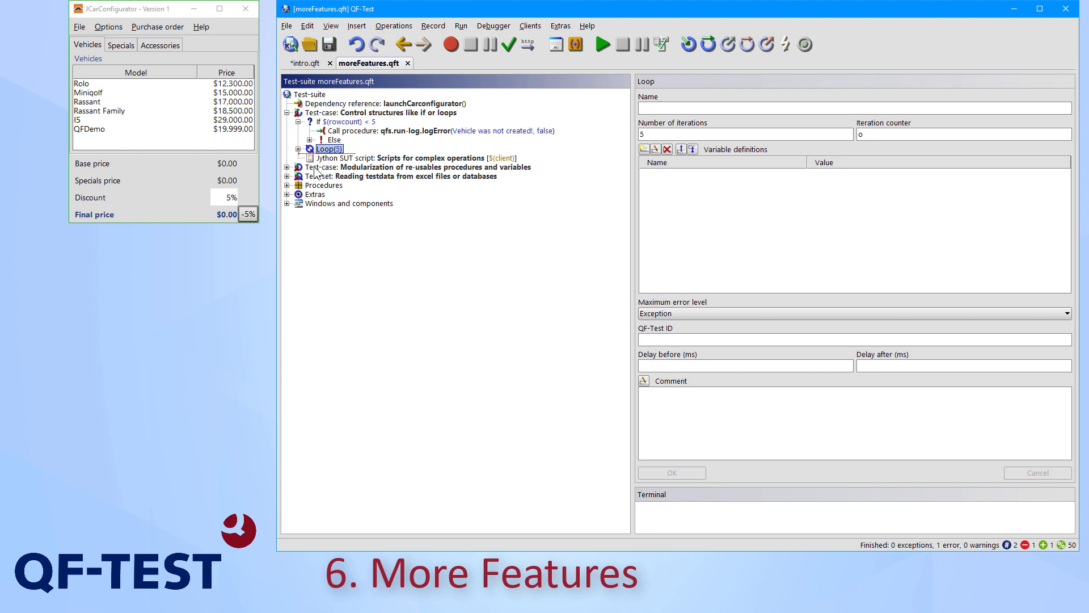
Examine the Scripts for complex operations SUT script and its available script languages, keeping Jython selected
{"action": "left_click", "coordinate": [330, 159]}
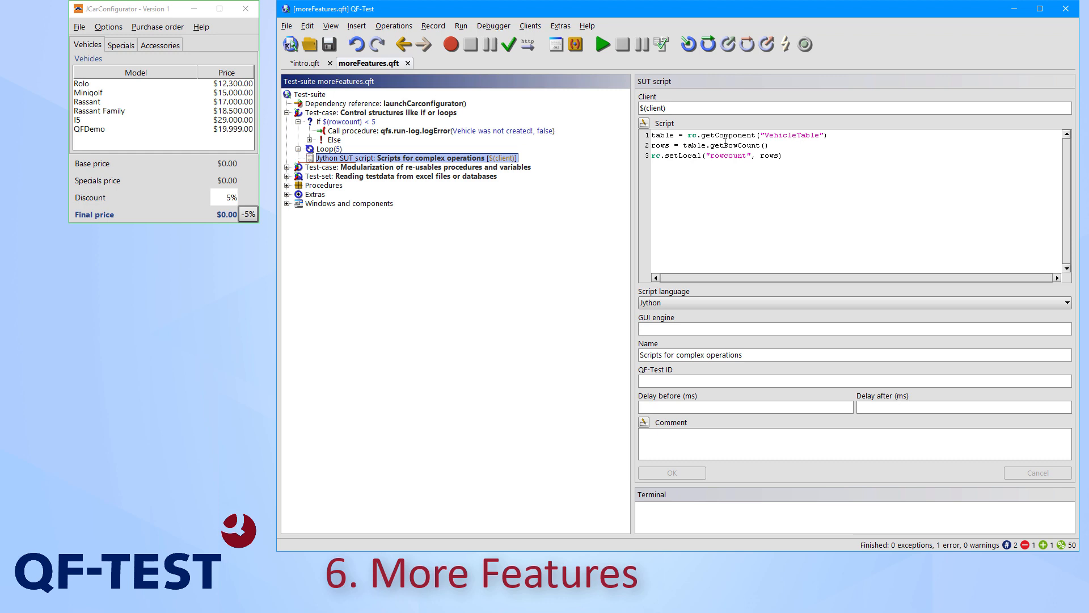
{"action": "left_click", "coordinate": [656, 304]}
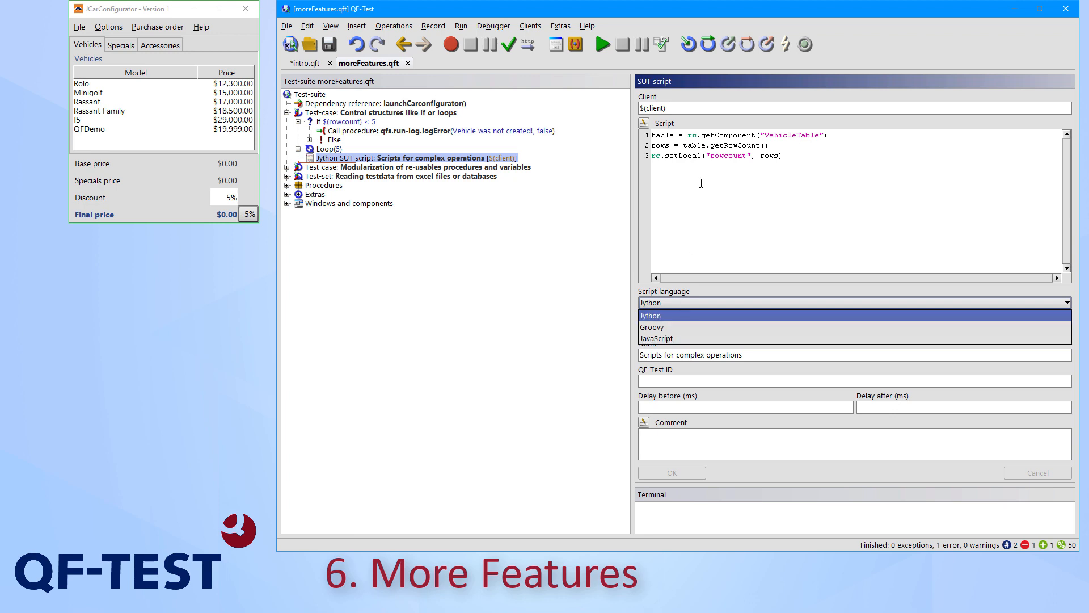
{"action": "left_click", "coordinate": [719, 143]}
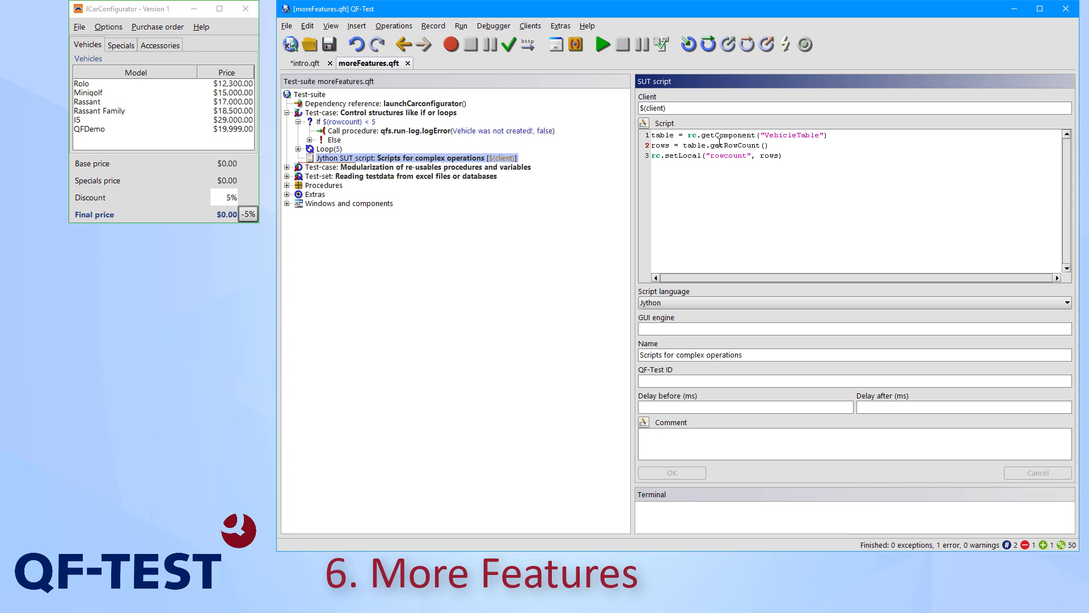
Expand the Modularization of re-usables test-case and inspect the variable definitions of its create vehicle procedure call
{"action": "left_click", "coordinate": [287, 167]}
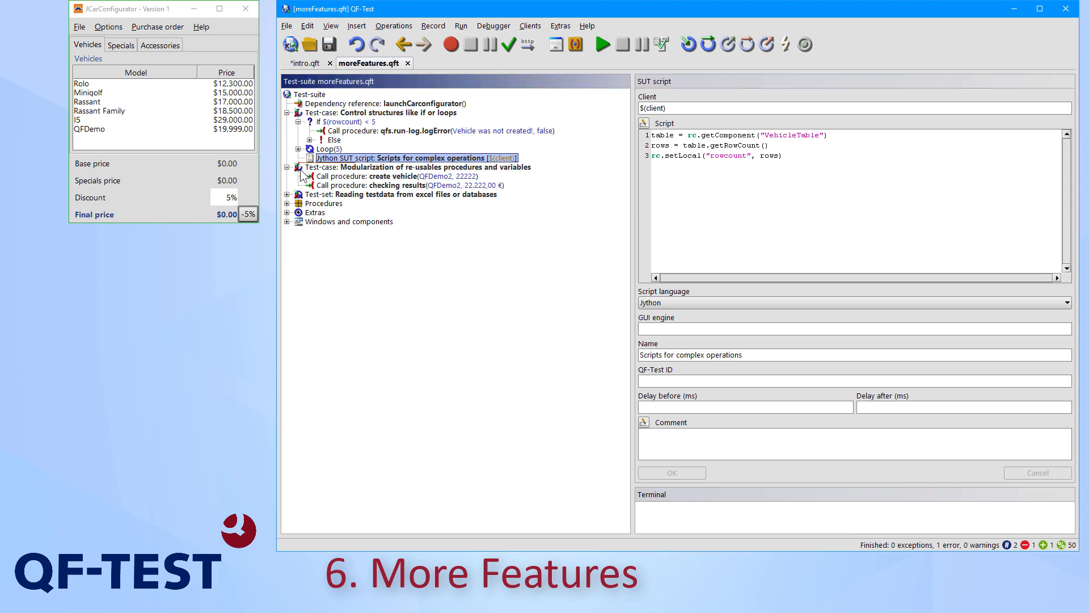
{"action": "left_click", "coordinate": [374, 177]}
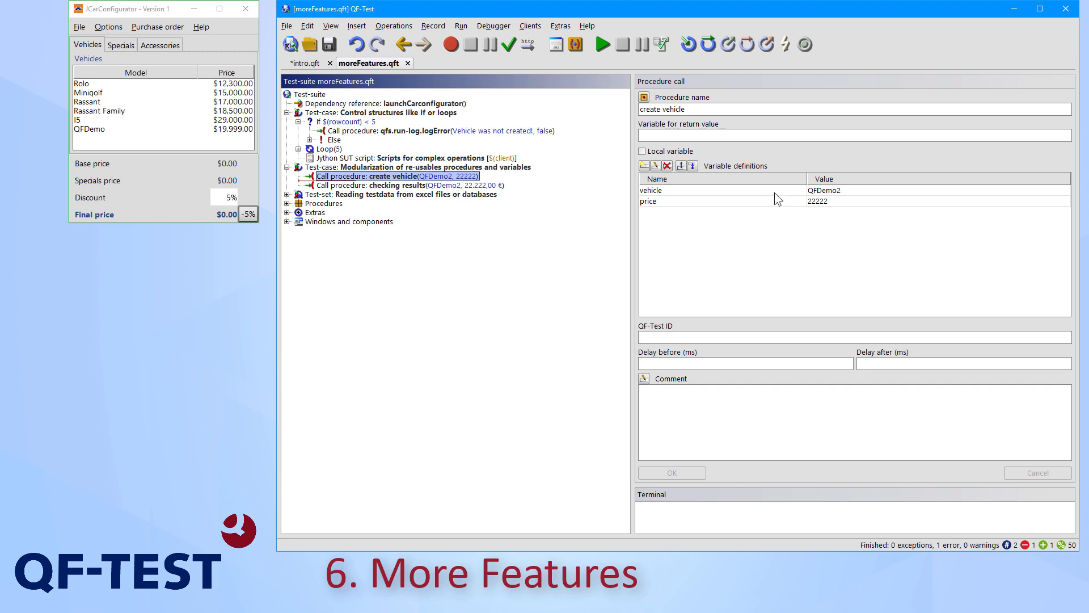
{"action": "left_click", "coordinate": [791, 190]}
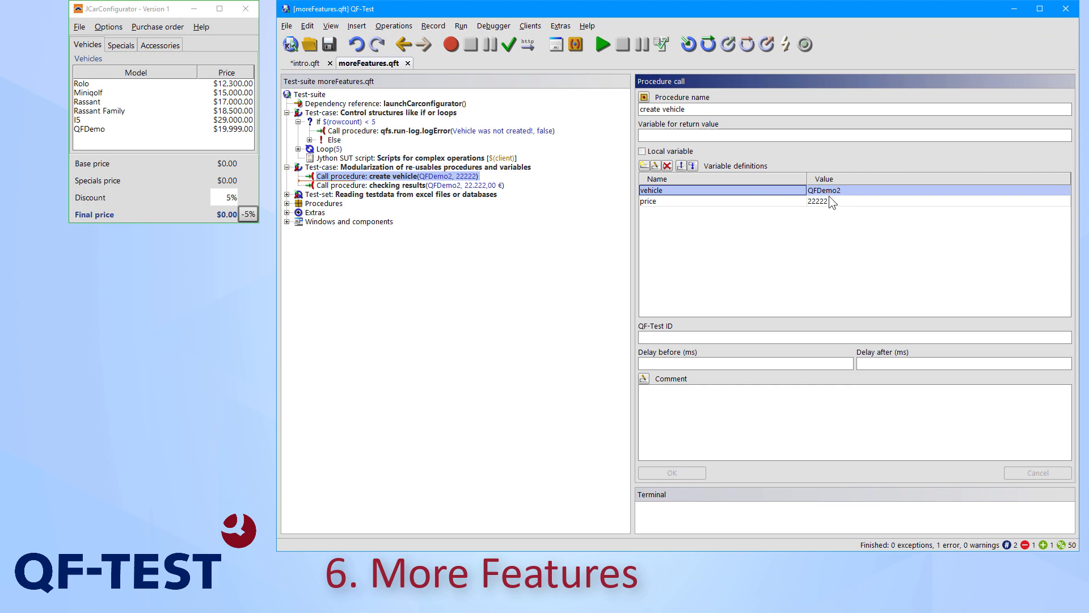
Expand the Reading testdata test-set and inspect the Excel file and Database nodes of its data driver
{"action": "left_click", "coordinate": [288, 194]}
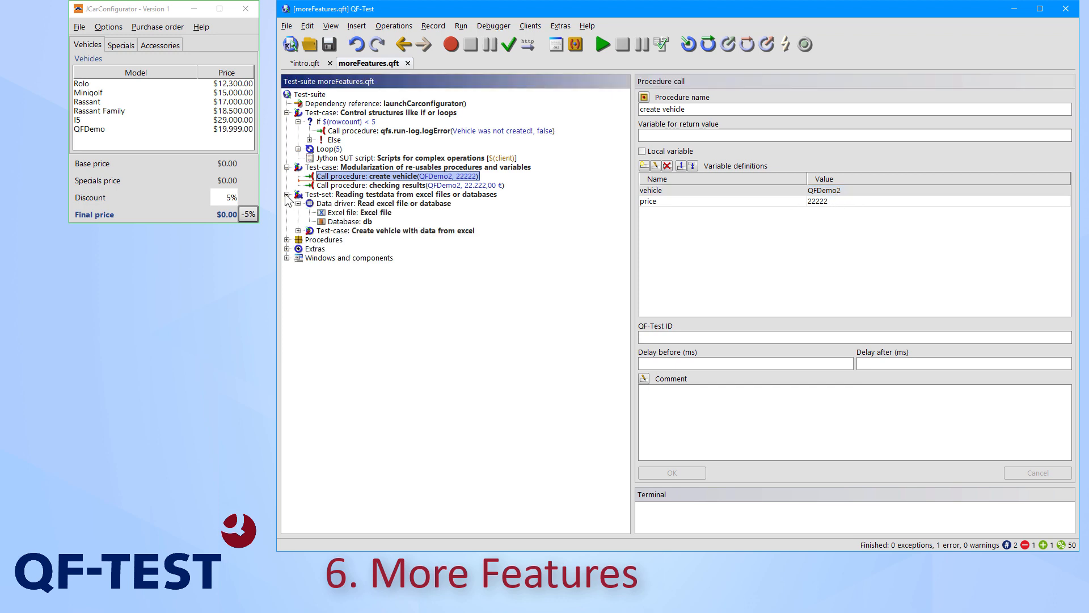
{"action": "left_click", "coordinate": [352, 214]}
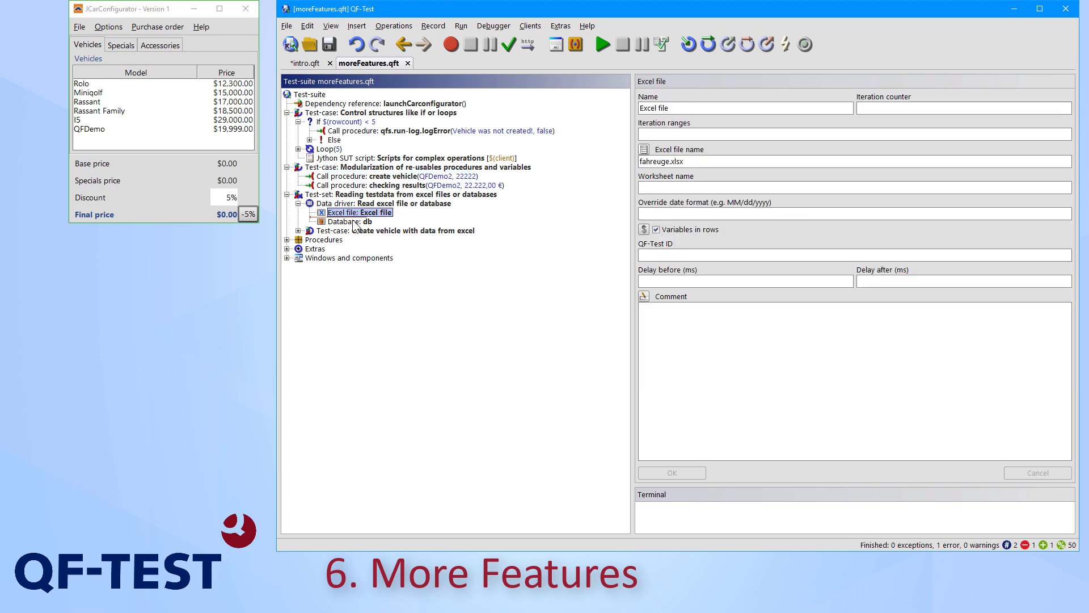
{"action": "left_click", "coordinate": [354, 223]}
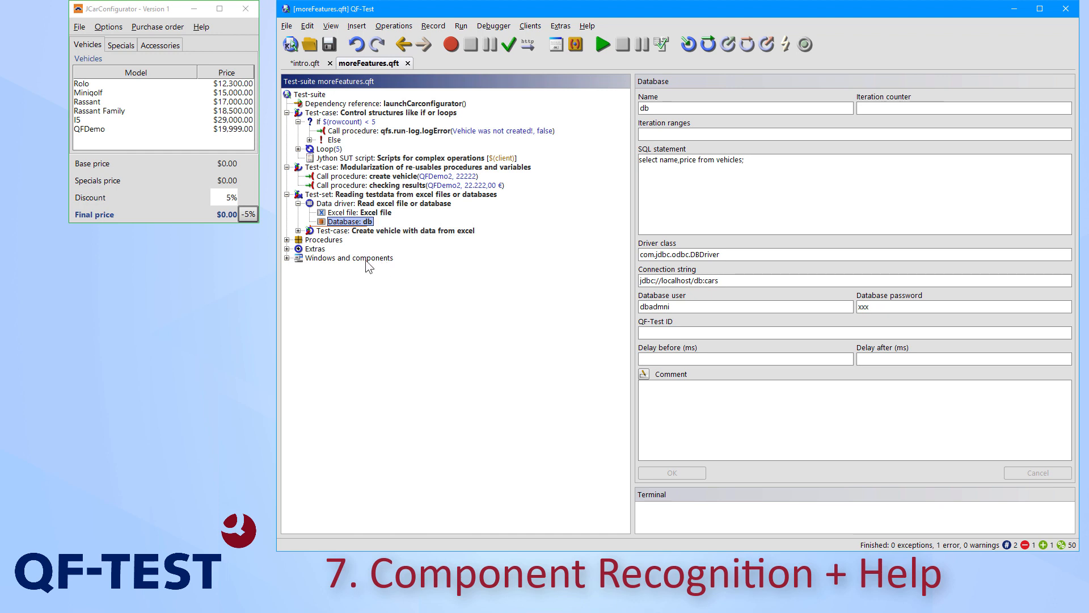
Expand Windows and components and inspect the recognition attributes of the CalculatedPrice text field in the calculator panel
{"action": "double_click", "coordinate": [349, 258]}
{"action": "left_click", "coordinate": [368, 313]}
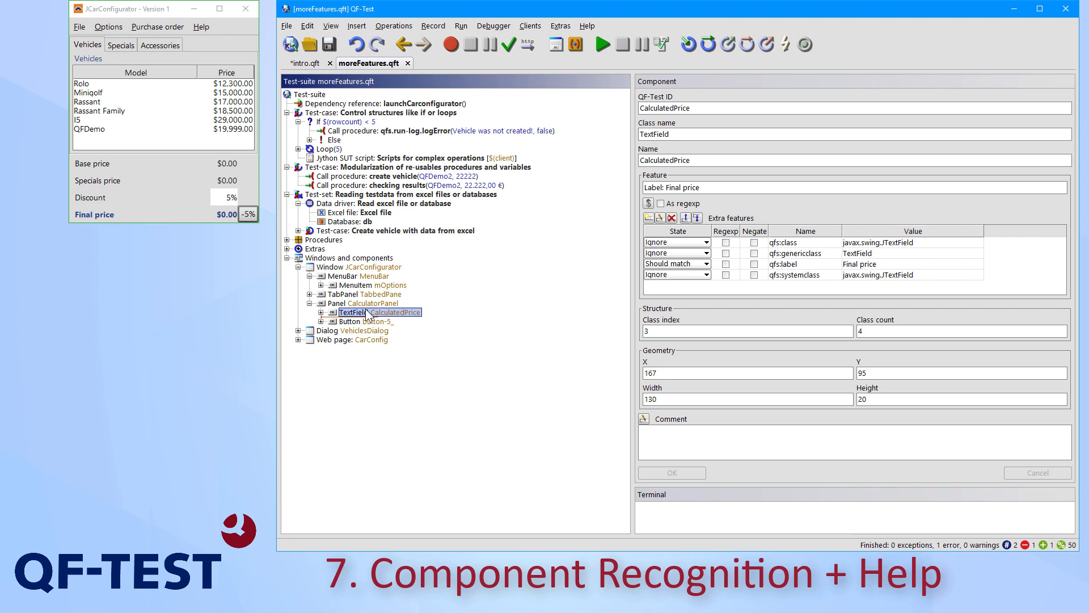
{"action": "left_click", "coordinate": [721, 161]}
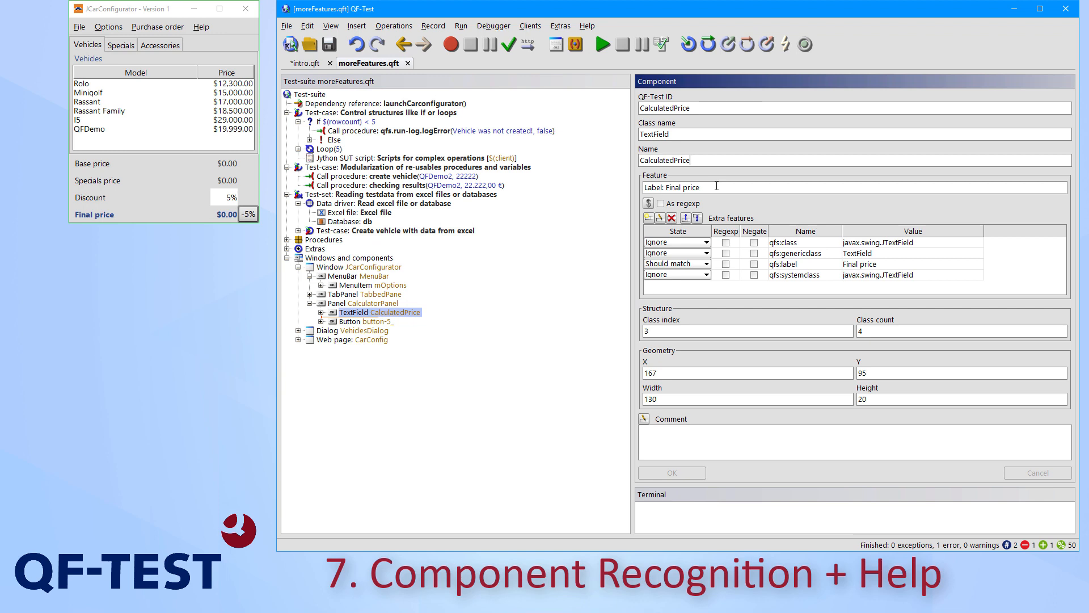
{"action": "left_click", "coordinate": [429, 314]}
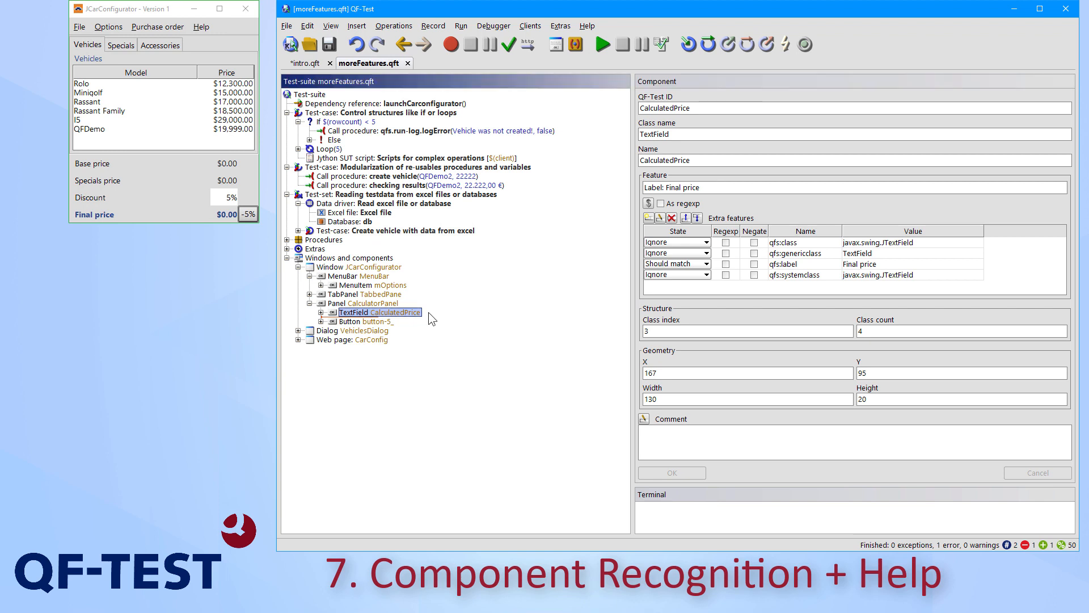
Open the HTML version of the QF-Test manual in the browser
{"action": "left_click", "coordinate": [586, 26]}
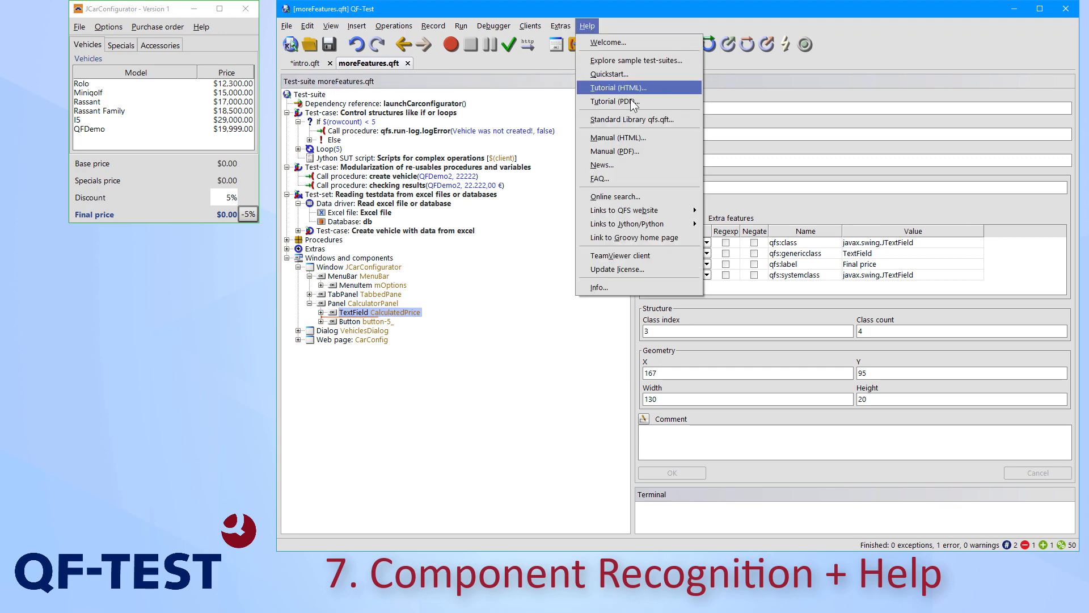
{"action": "left_click", "coordinate": [631, 137]}
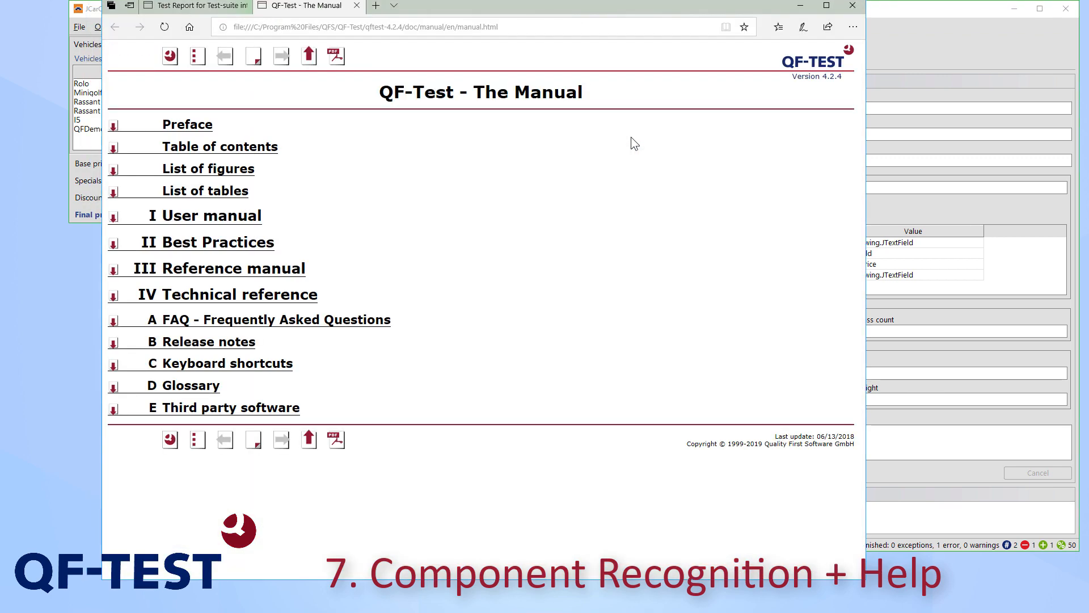